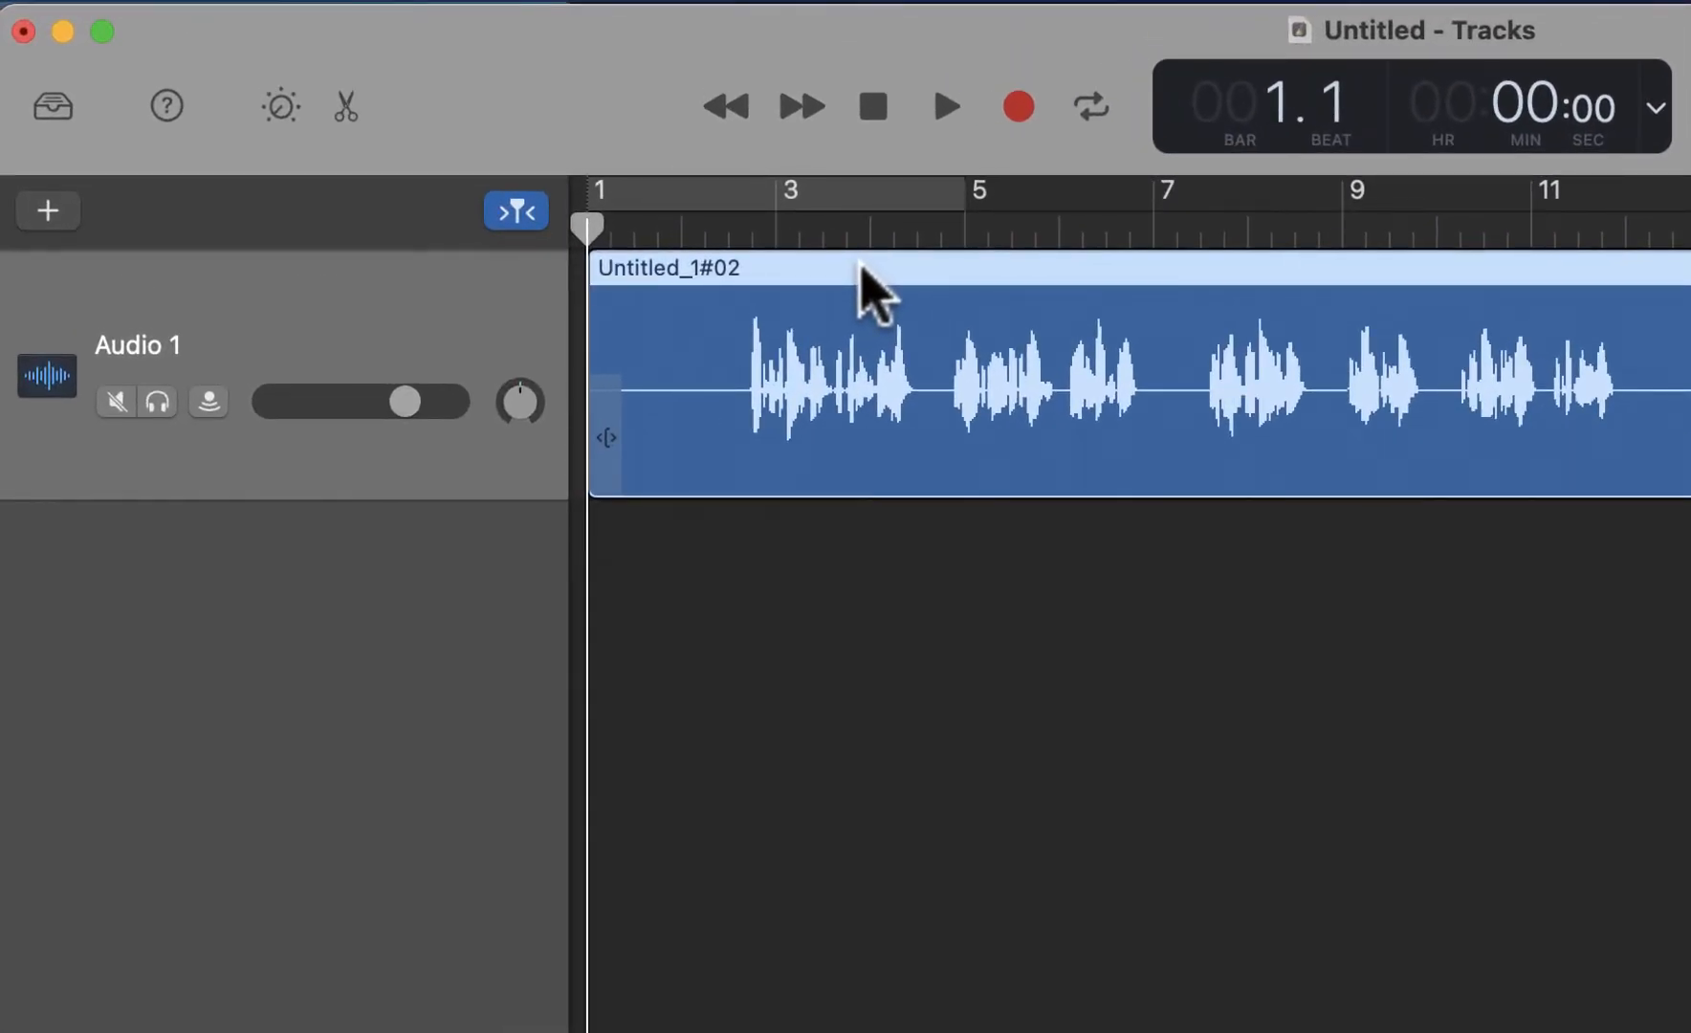
# Split the Audio 1 recording at bar 2 beat 3, just before the first sound in the waveform
pyautogui.click(593, 235)
pyautogui.moveTo(595, 234); pyautogui.dragTo(736, 229)
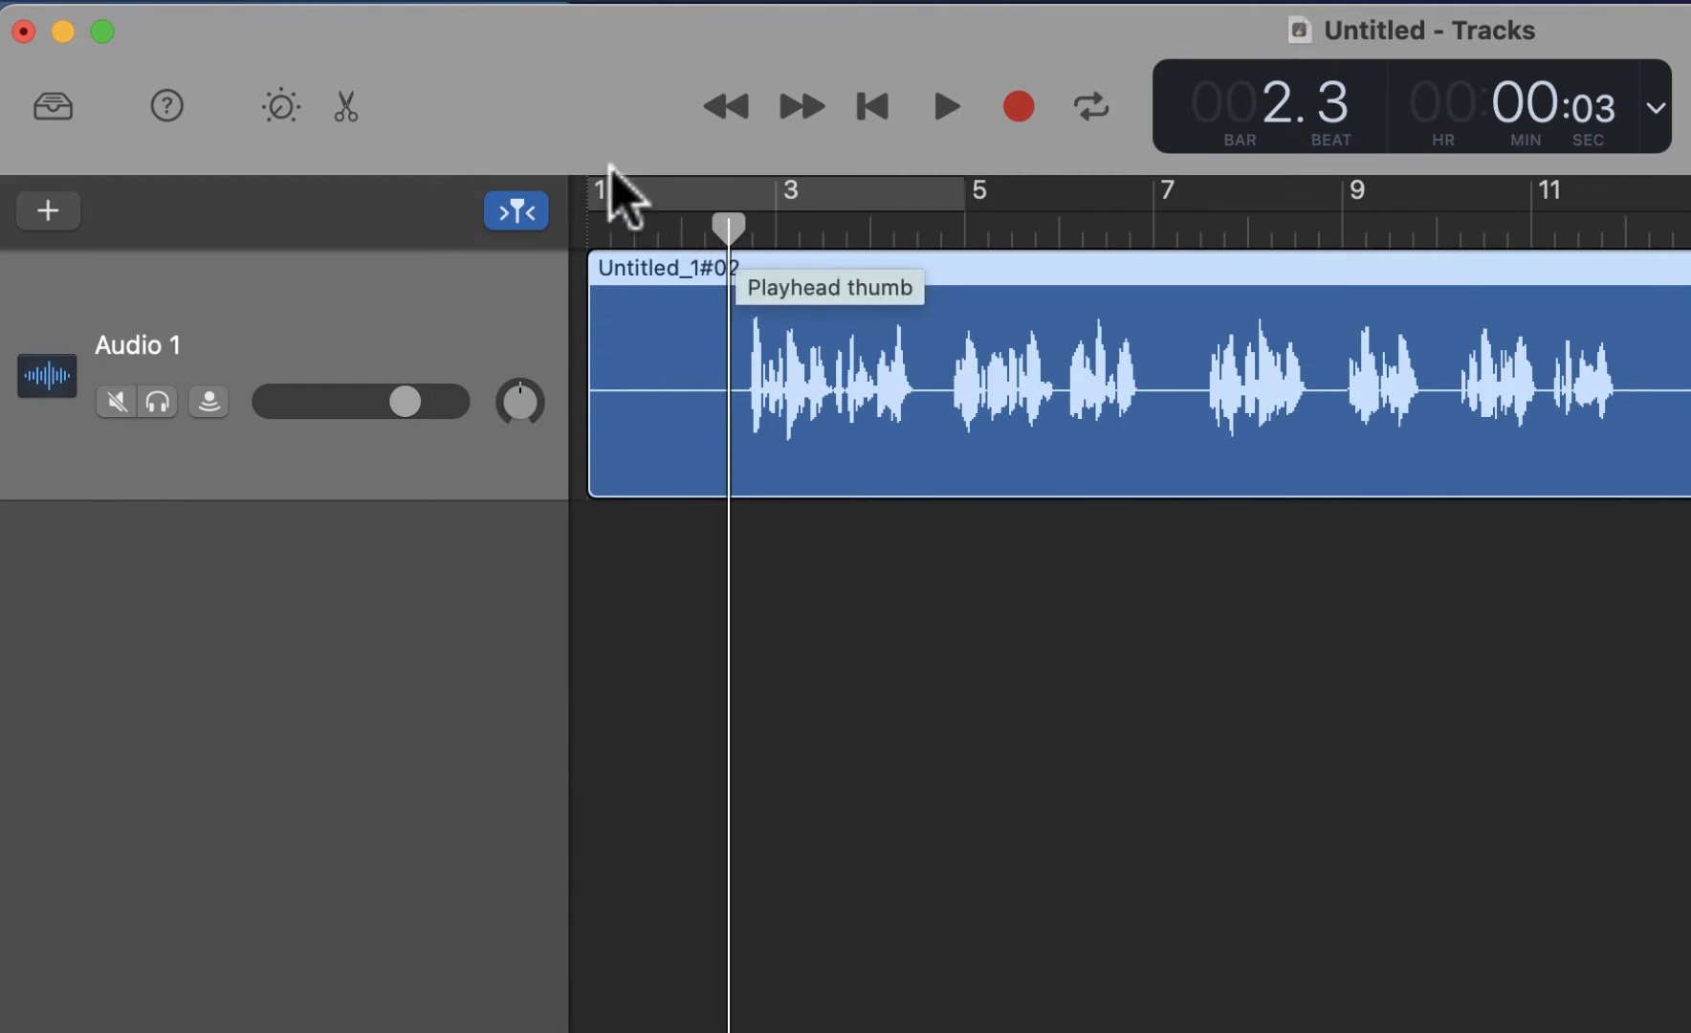
pyautogui.click(414, 4)
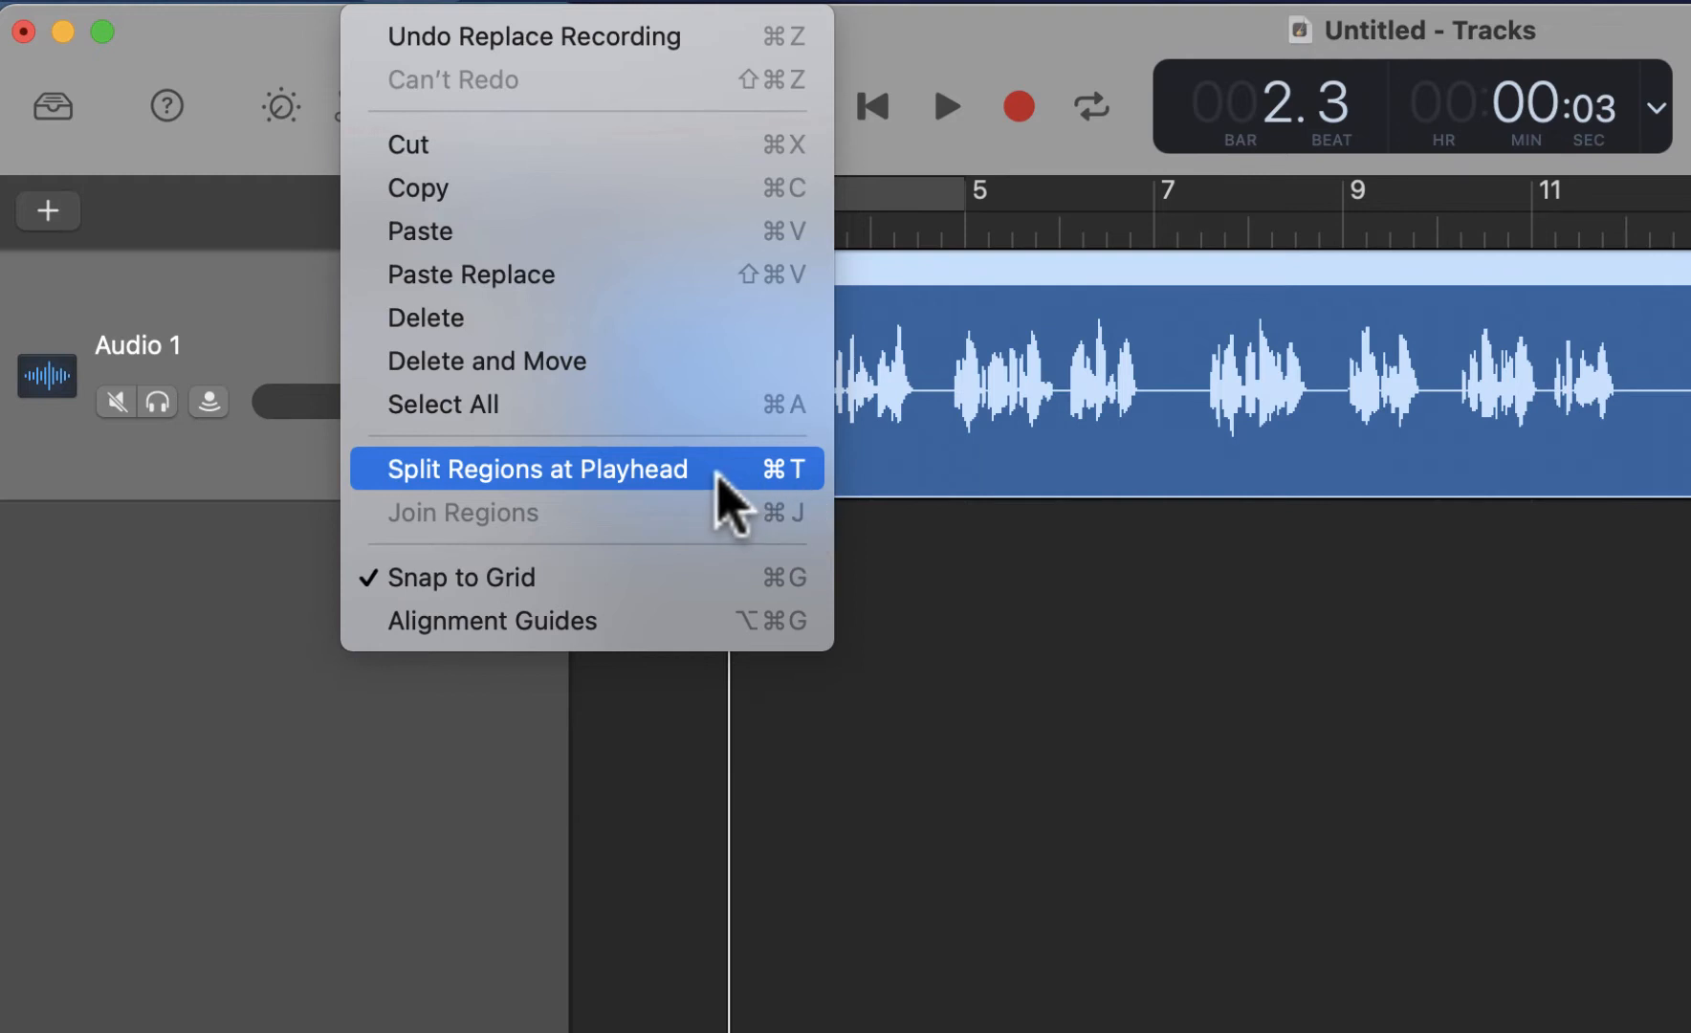
pyautogui.click(669, 468)
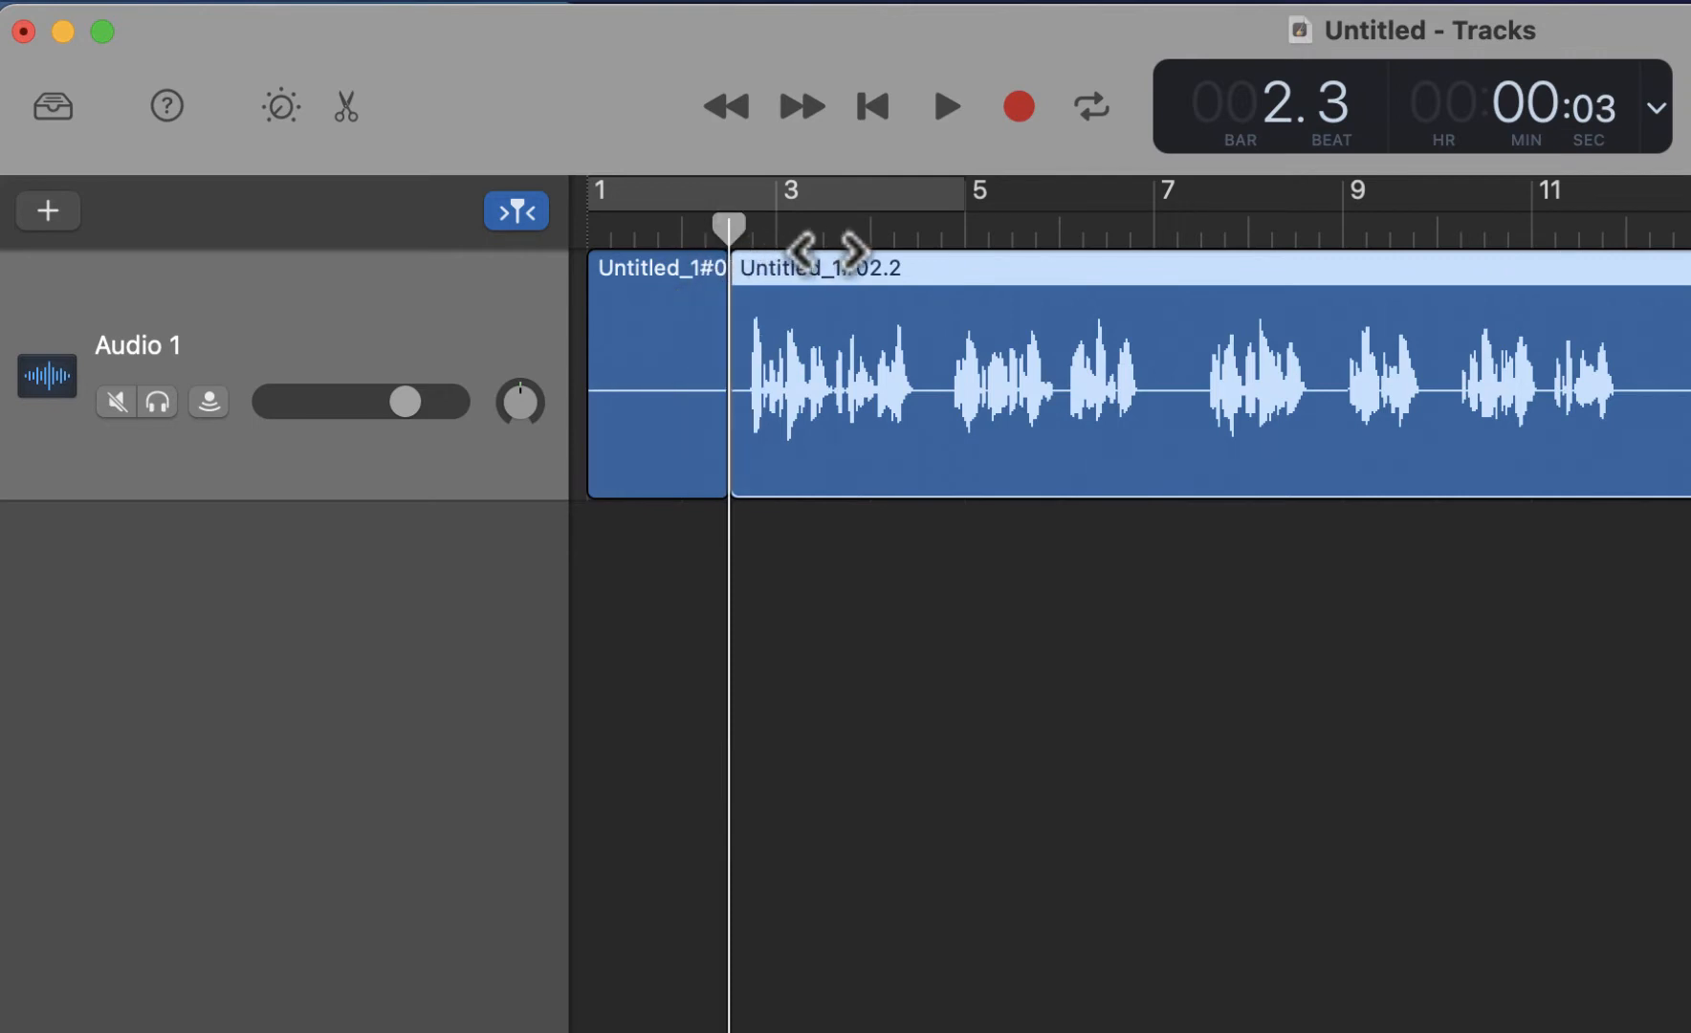
# Move the part with the waveform about one bar later and delete the silent opening region
pyautogui.moveTo(861, 303); pyautogui.dragTo(937, 291)
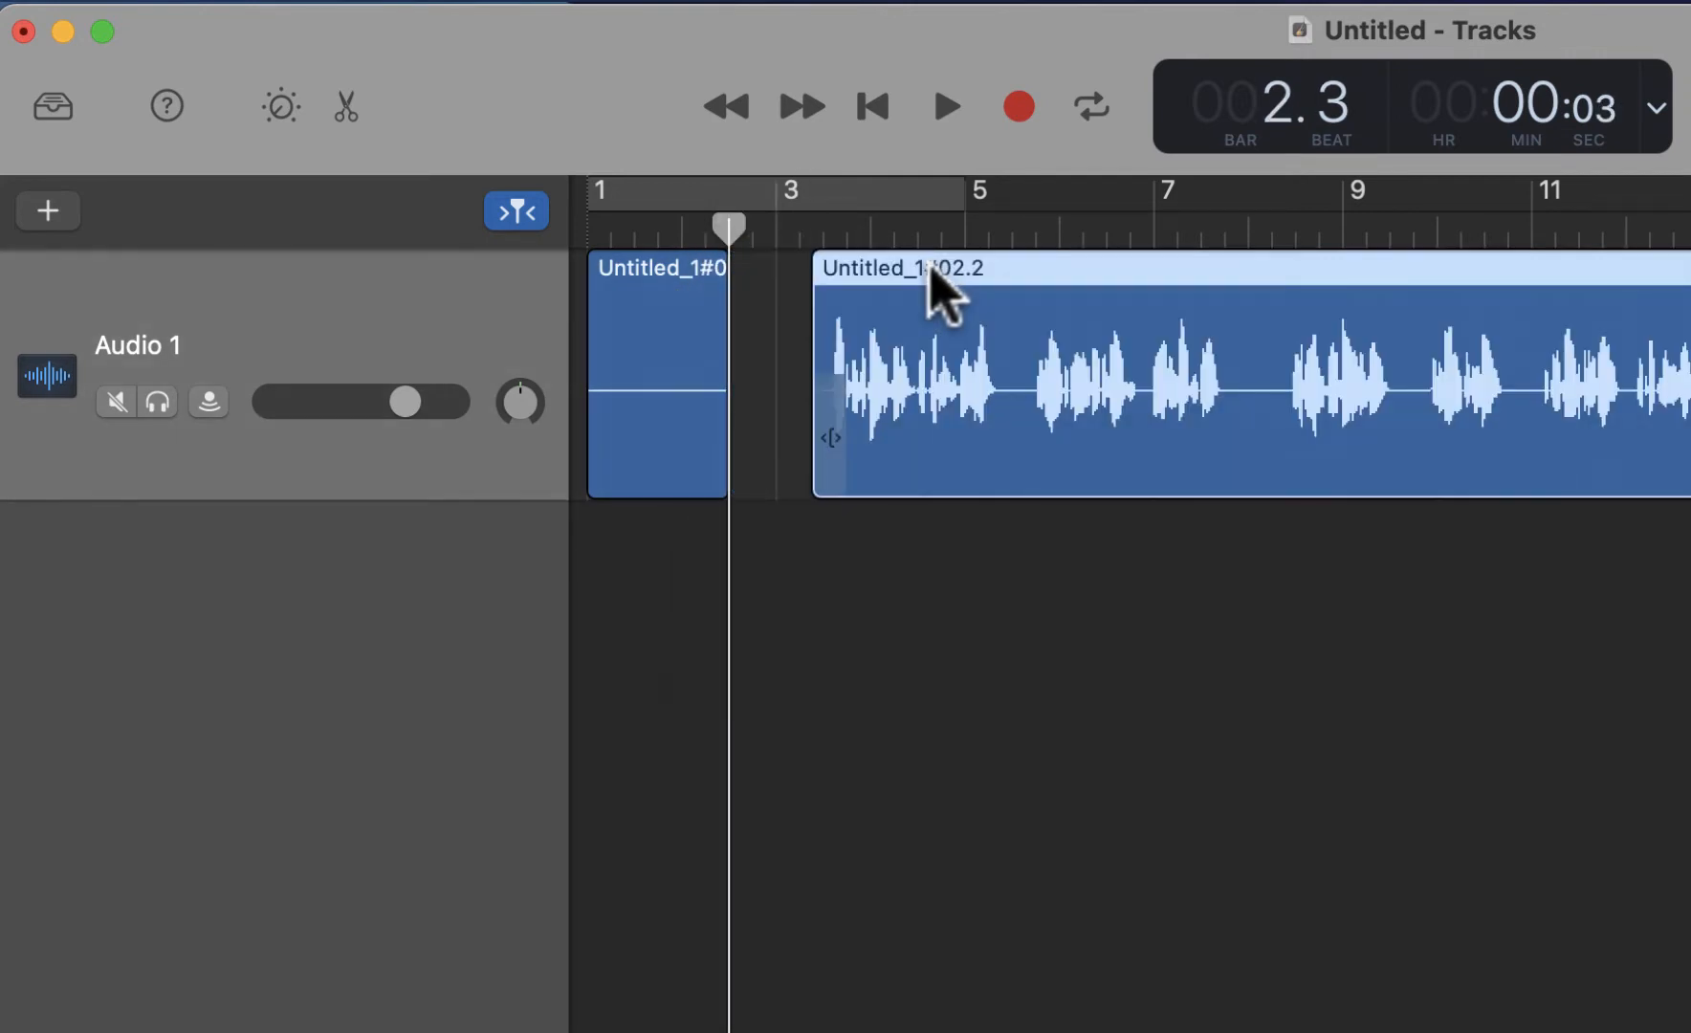
pyautogui.click(670, 346)
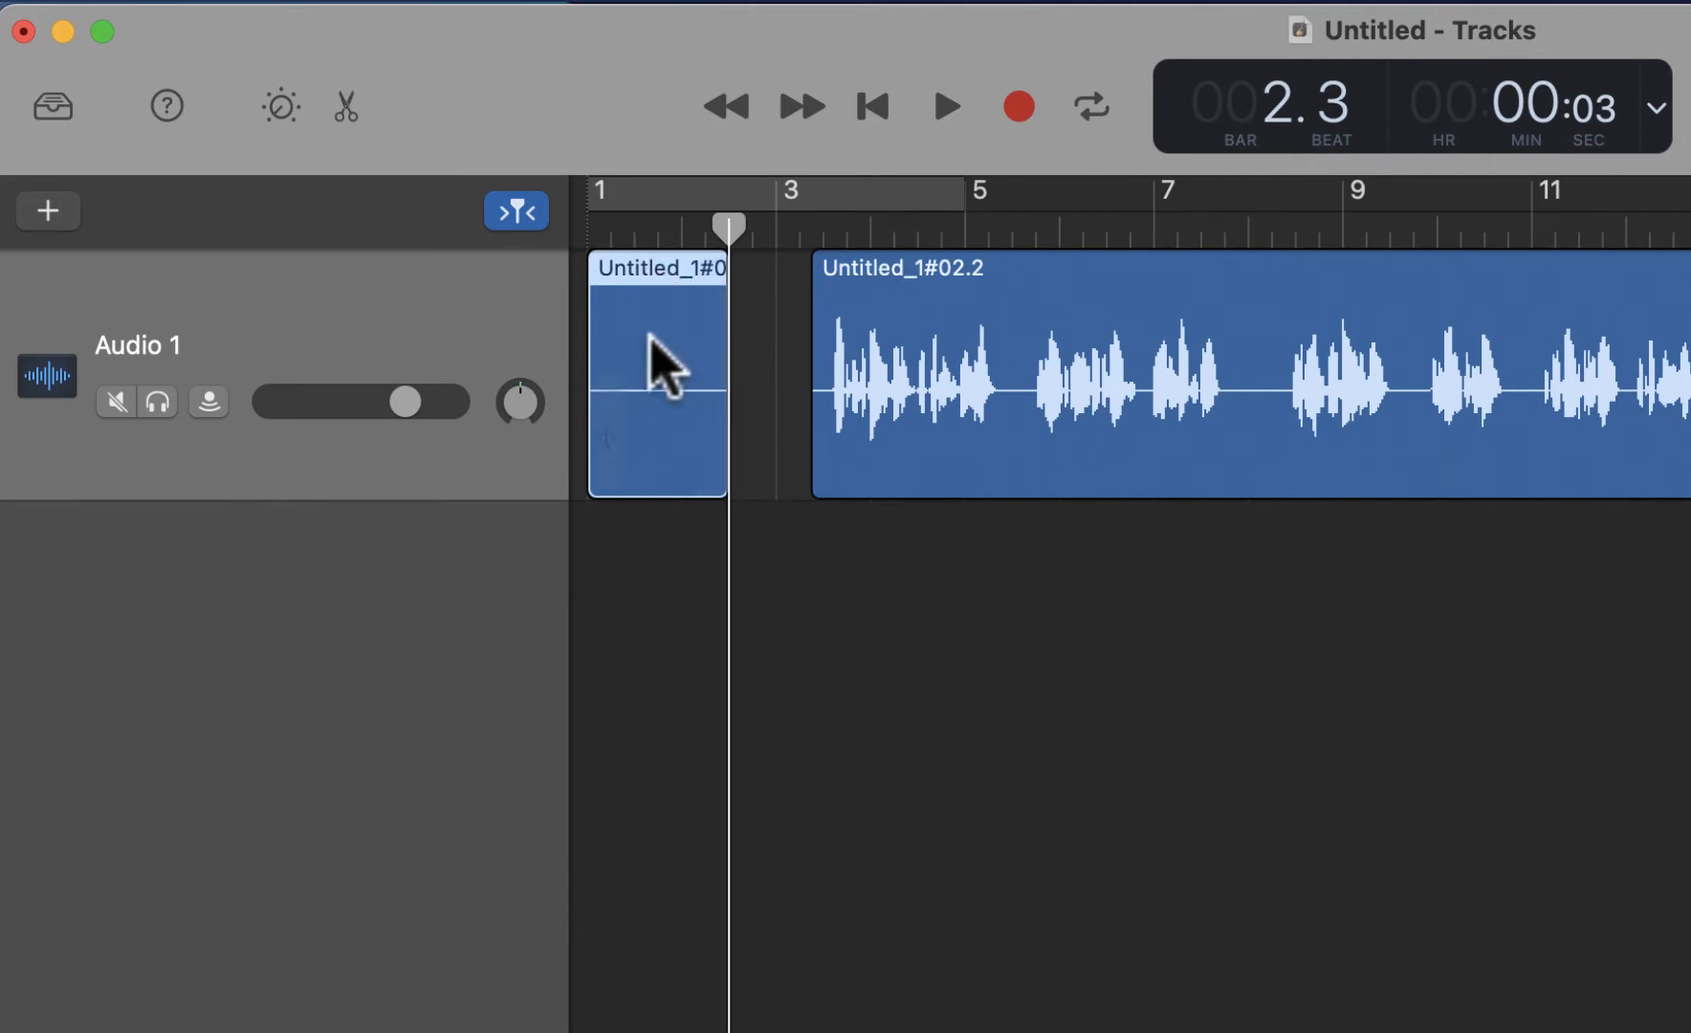
pyautogui.press('BackSpace')
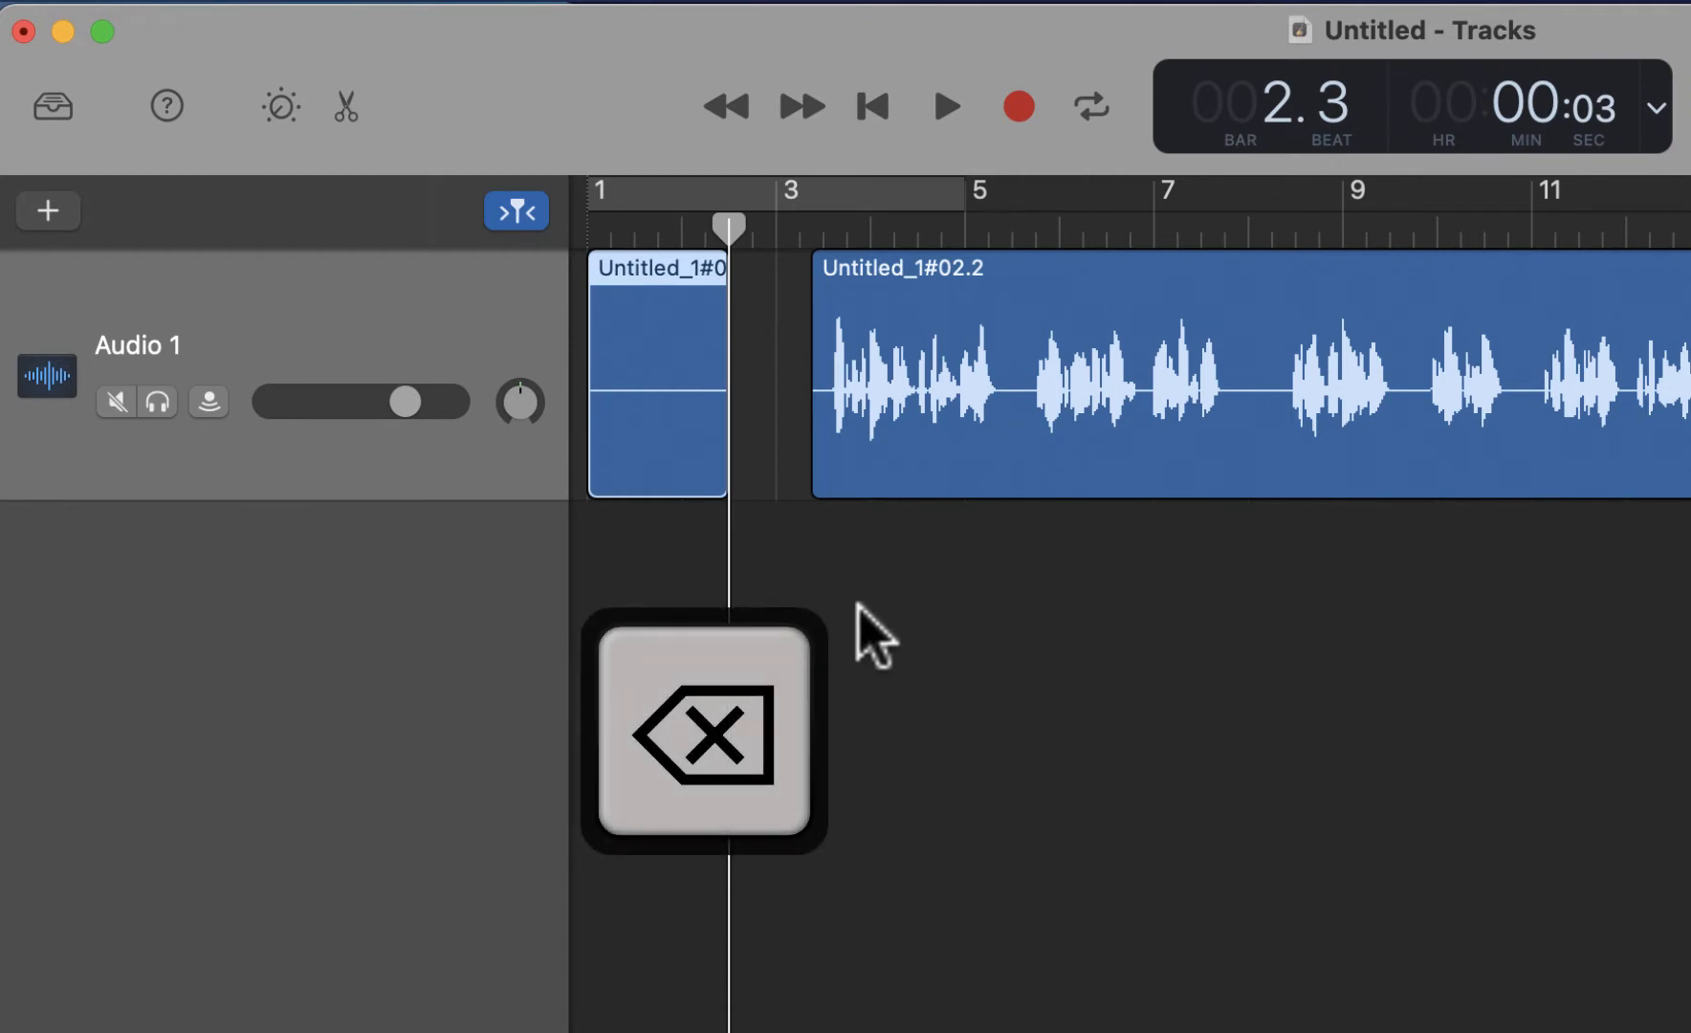
pyautogui.press('BackSpace')
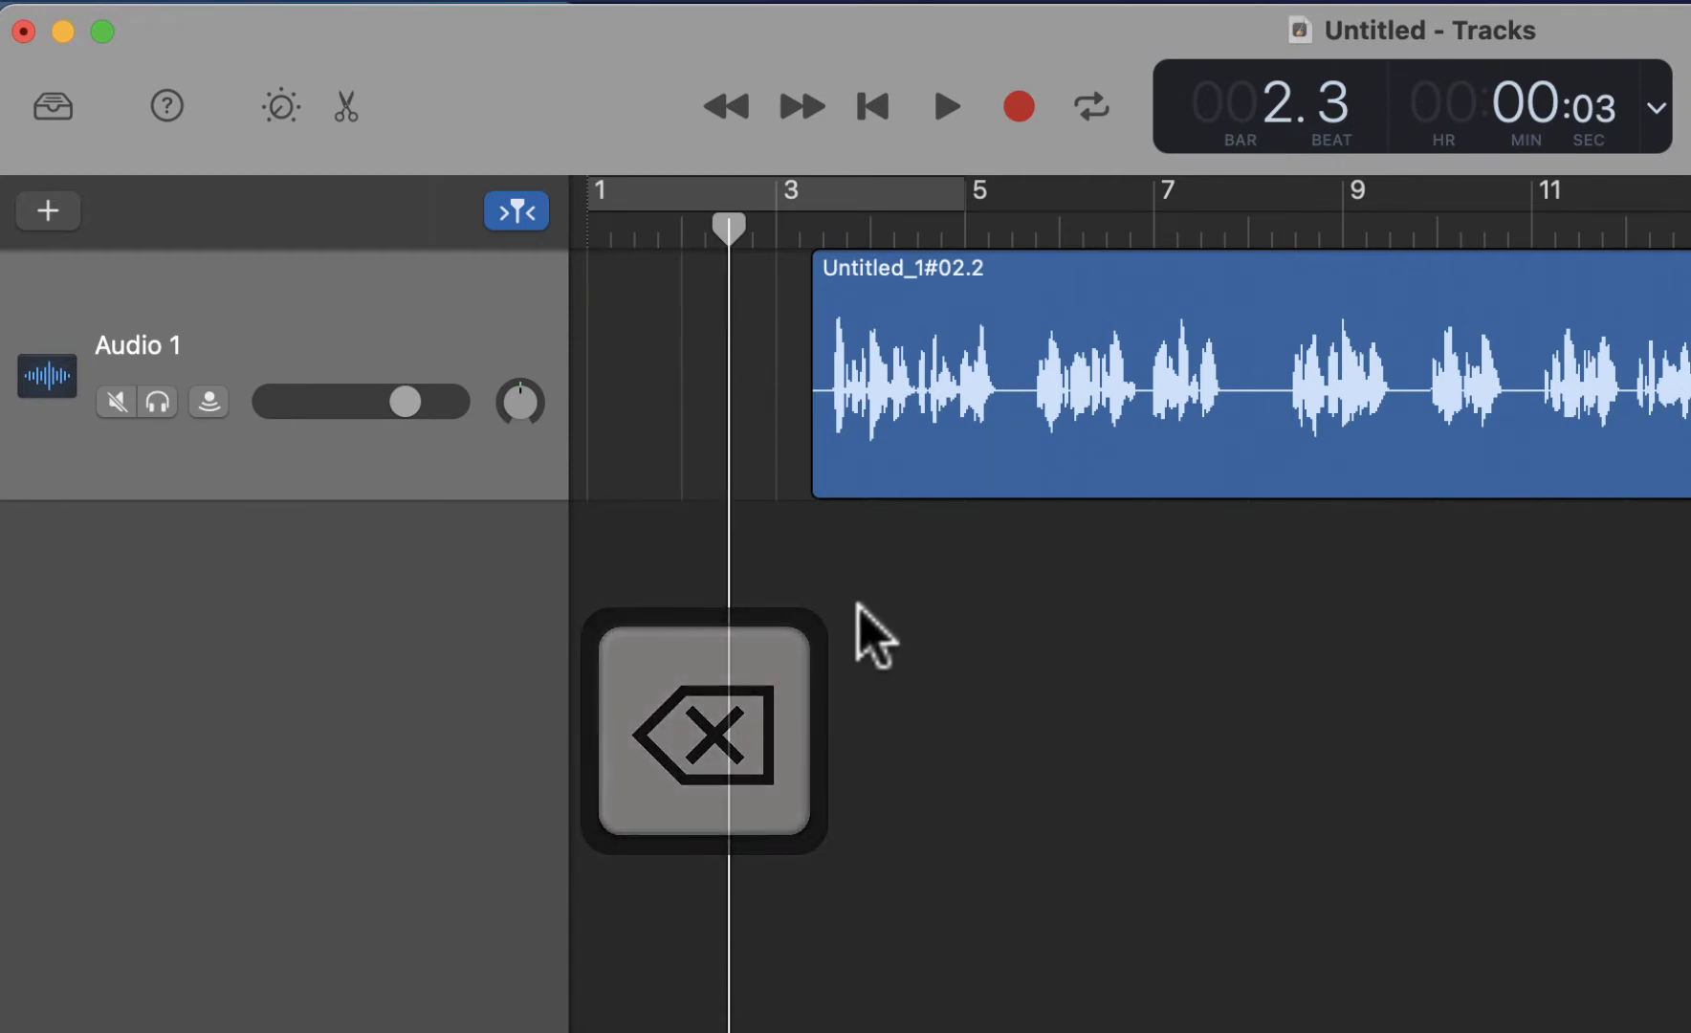
# Move the remaining region slightly earlier, to about bar 2 beat 4, and split it at bar 12 beat 3
pyautogui.moveTo(1273, 262); pyautogui.dragTo(1215, 276)
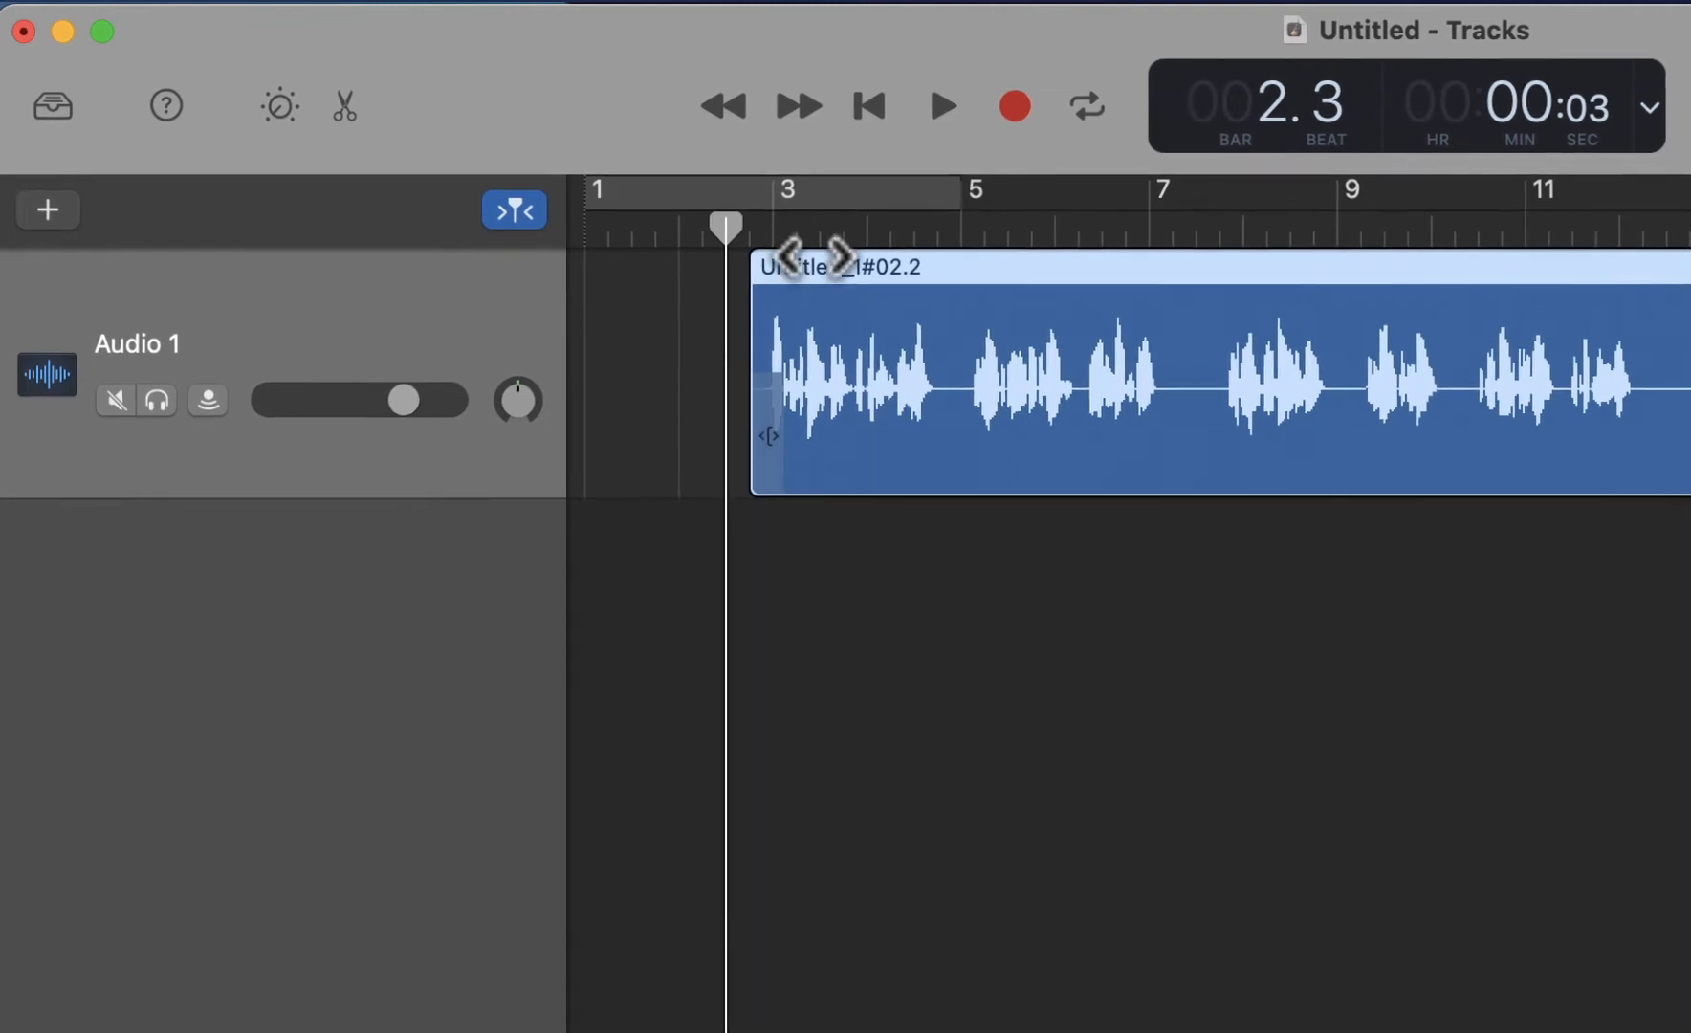
pyautogui.moveTo(726, 228); pyautogui.dragTo(1555, 227)
pyautogui.moveTo(1373, 212); pyautogui.dragTo(1427, 202)
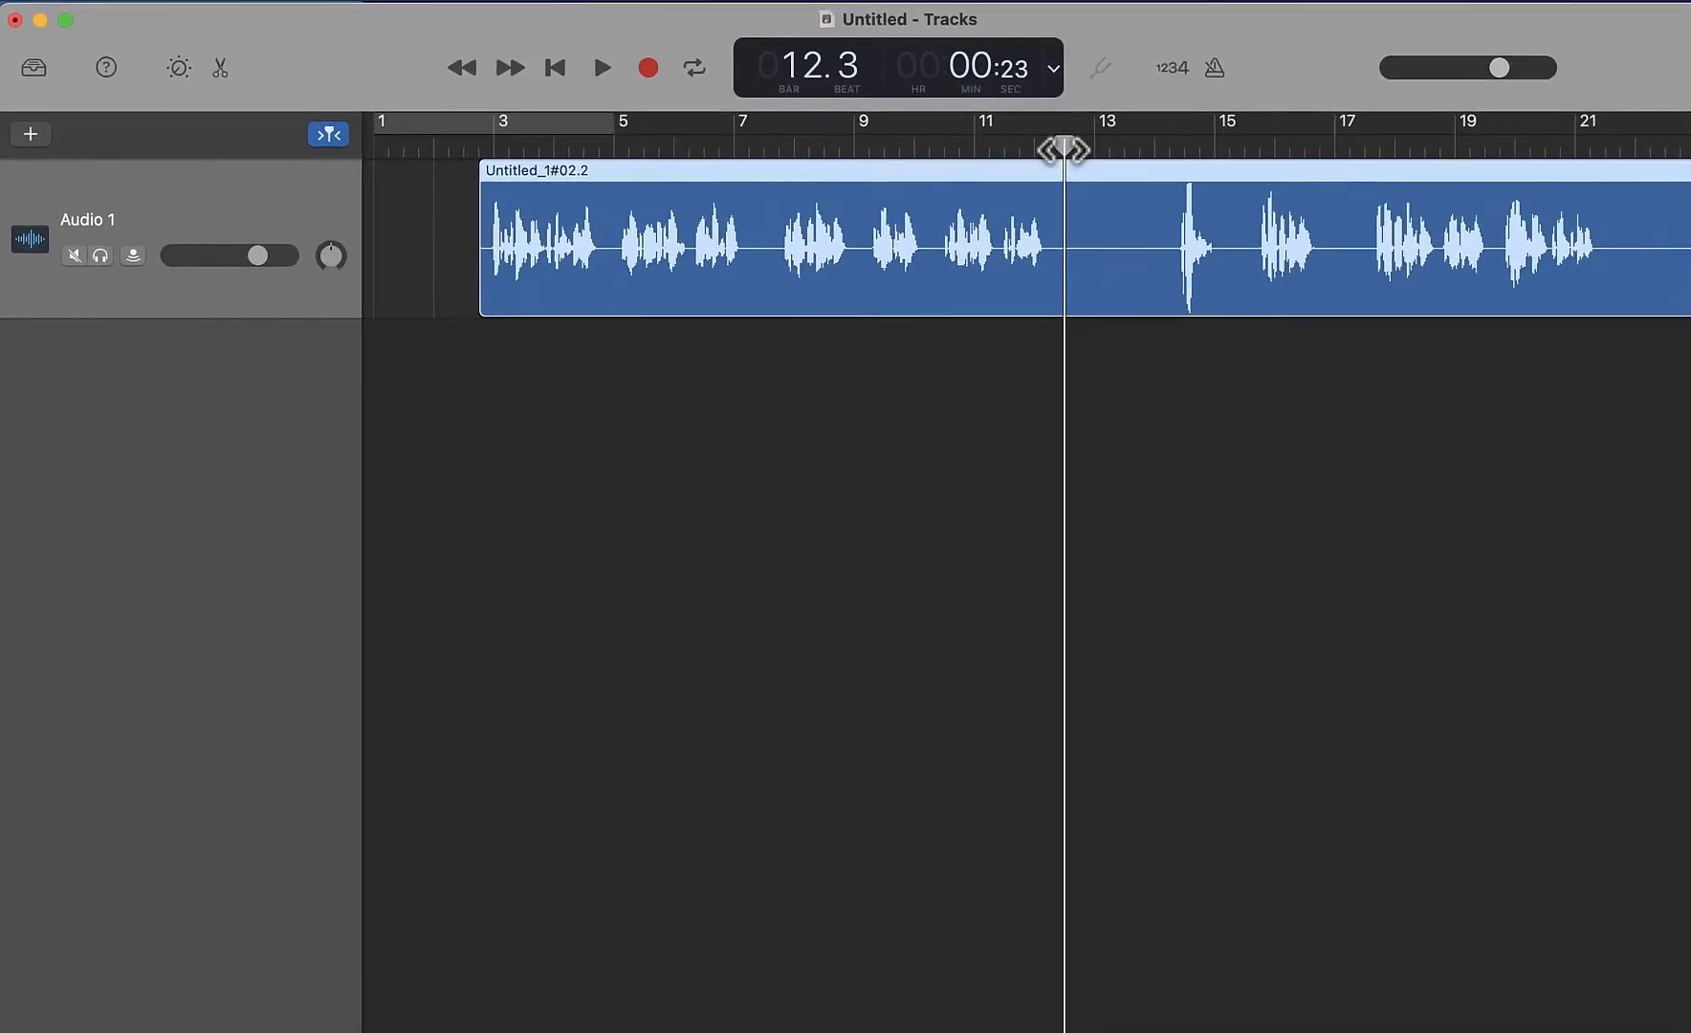
pyautogui.press('super+t')
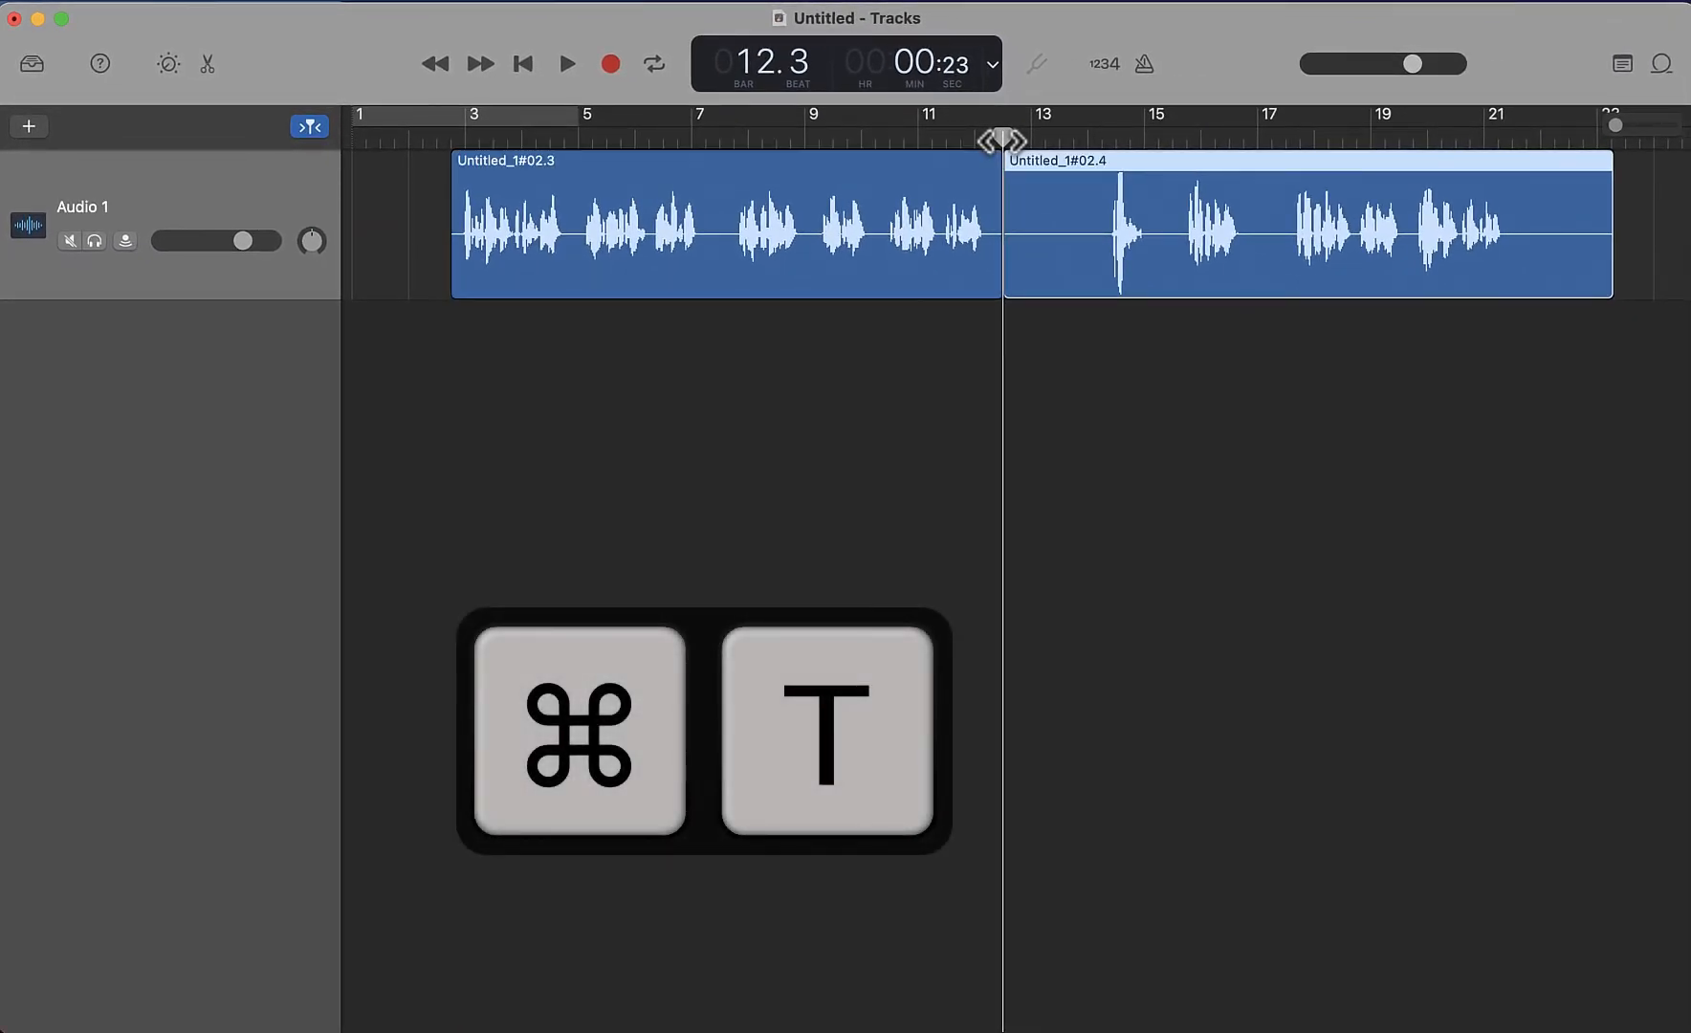
# Split the second region at bar 17 beat 3, in the gap after its second burst of sound
pyautogui.moveTo(1001, 141); pyautogui.dragTo(1087, 141)
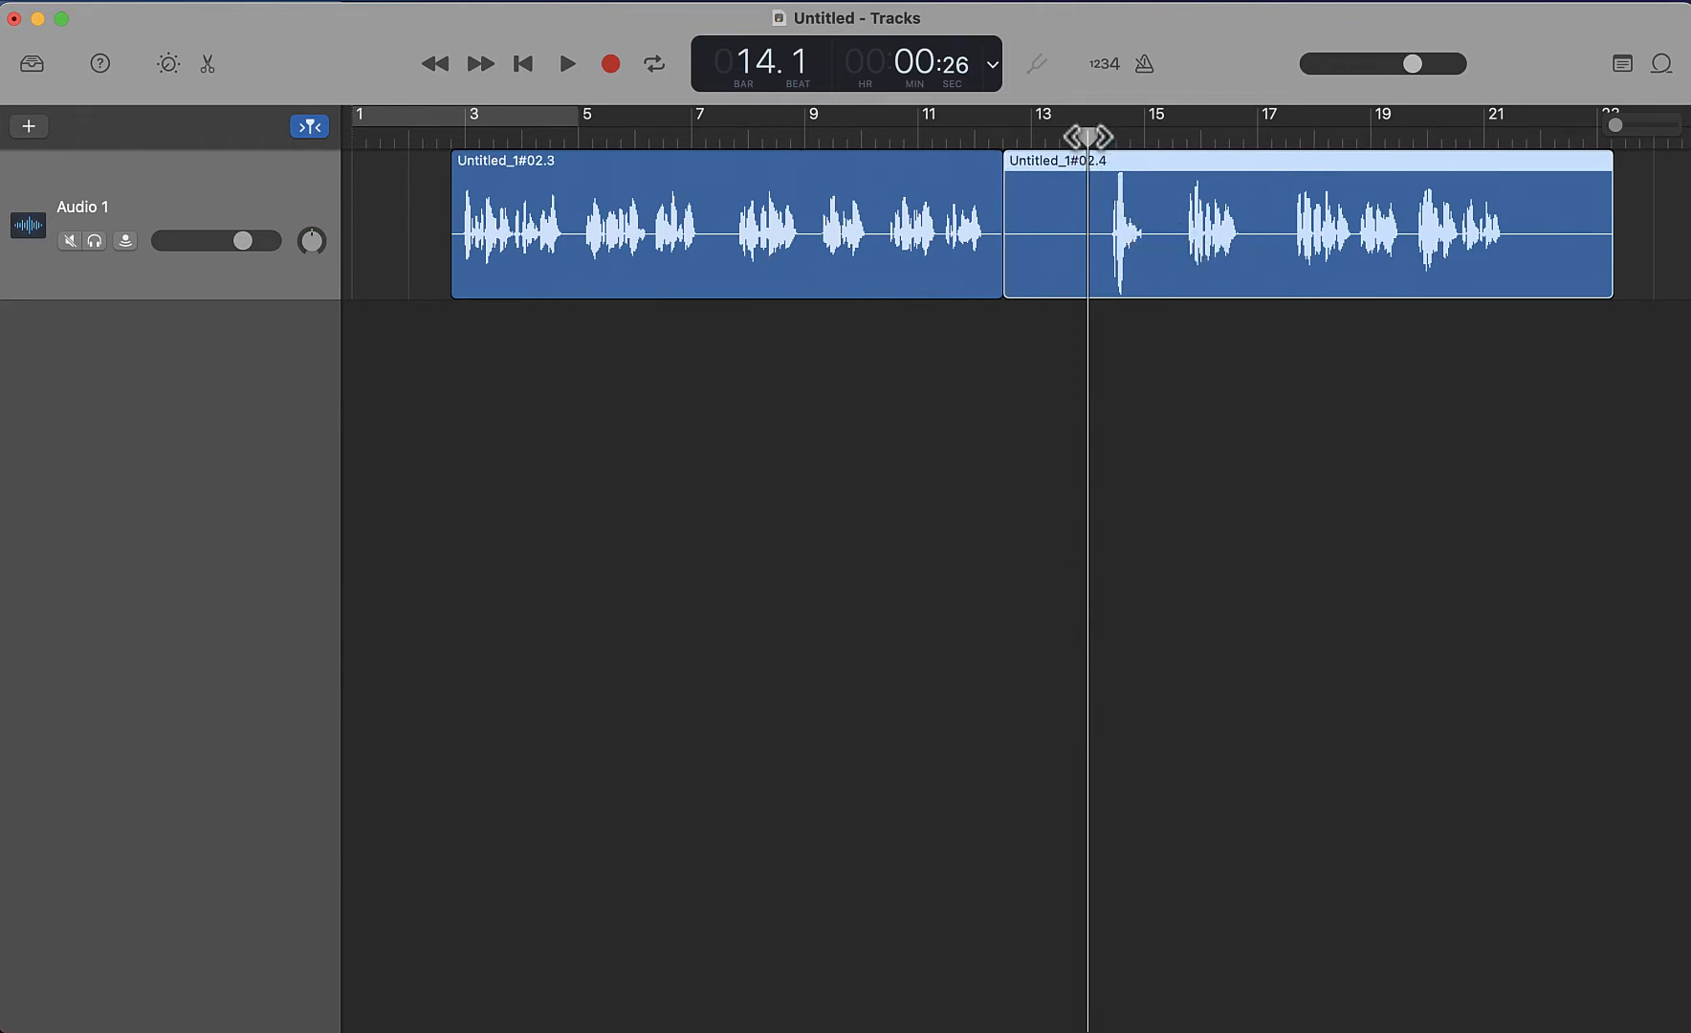
pyautogui.moveTo(1088, 136); pyautogui.dragTo(1280, 136)
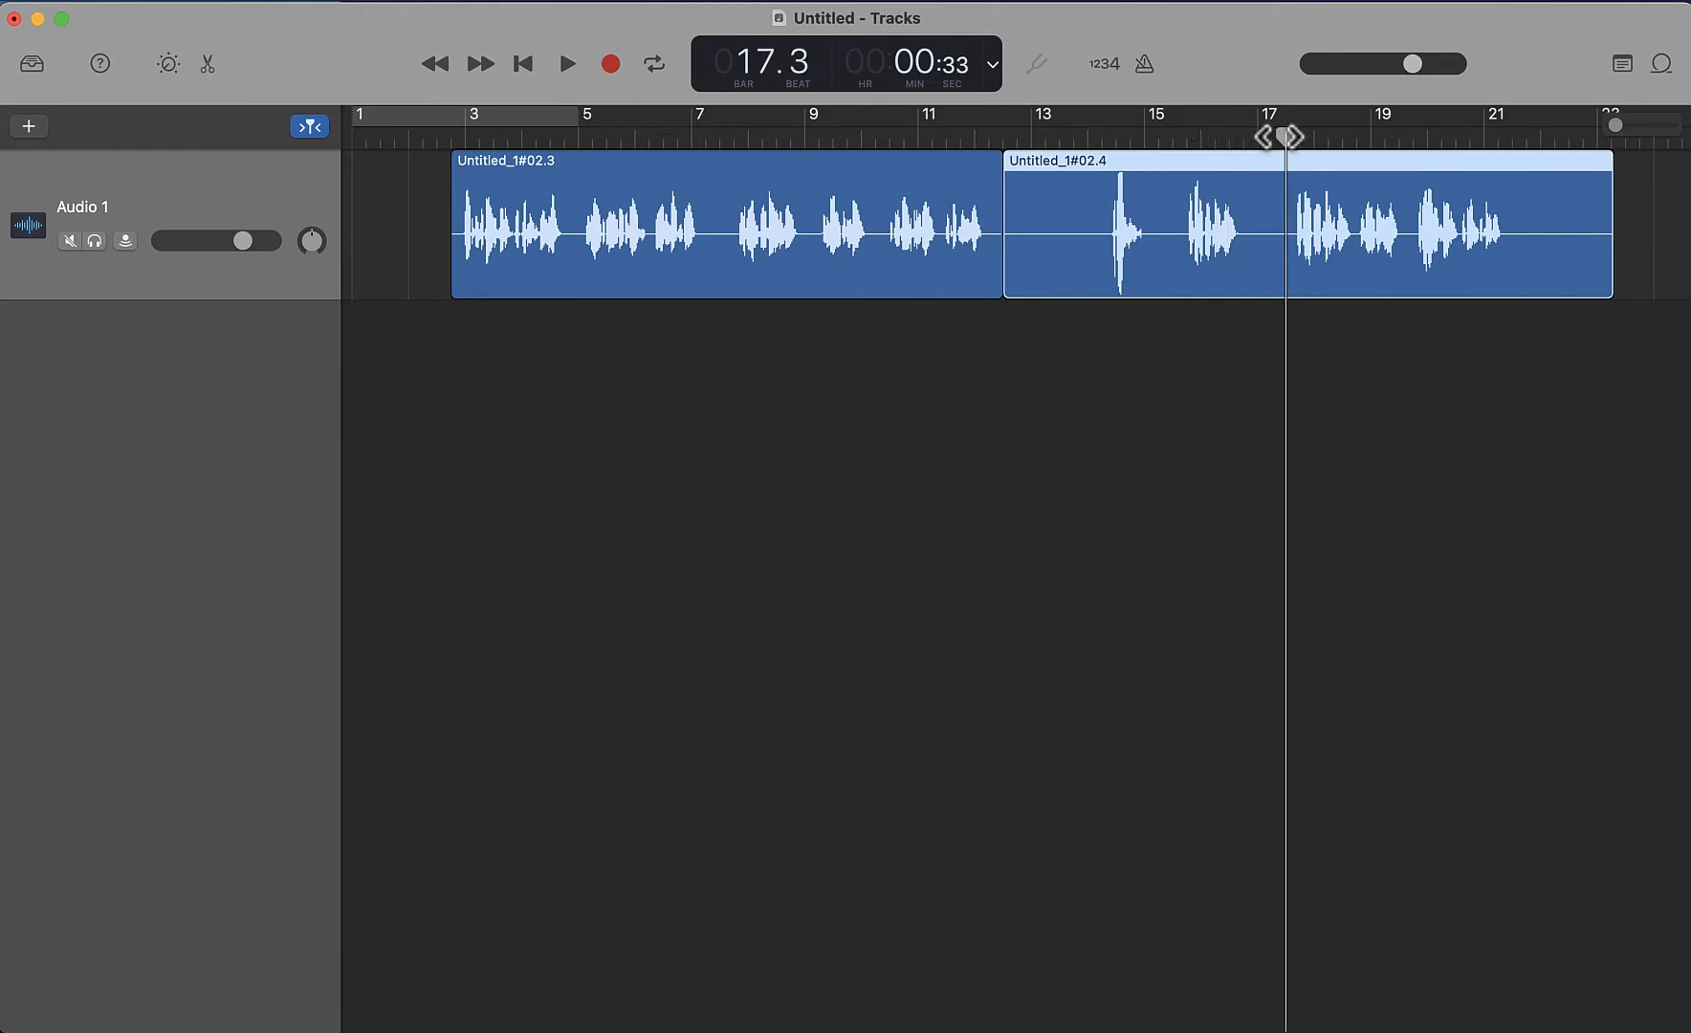
pyautogui.press('super+t')
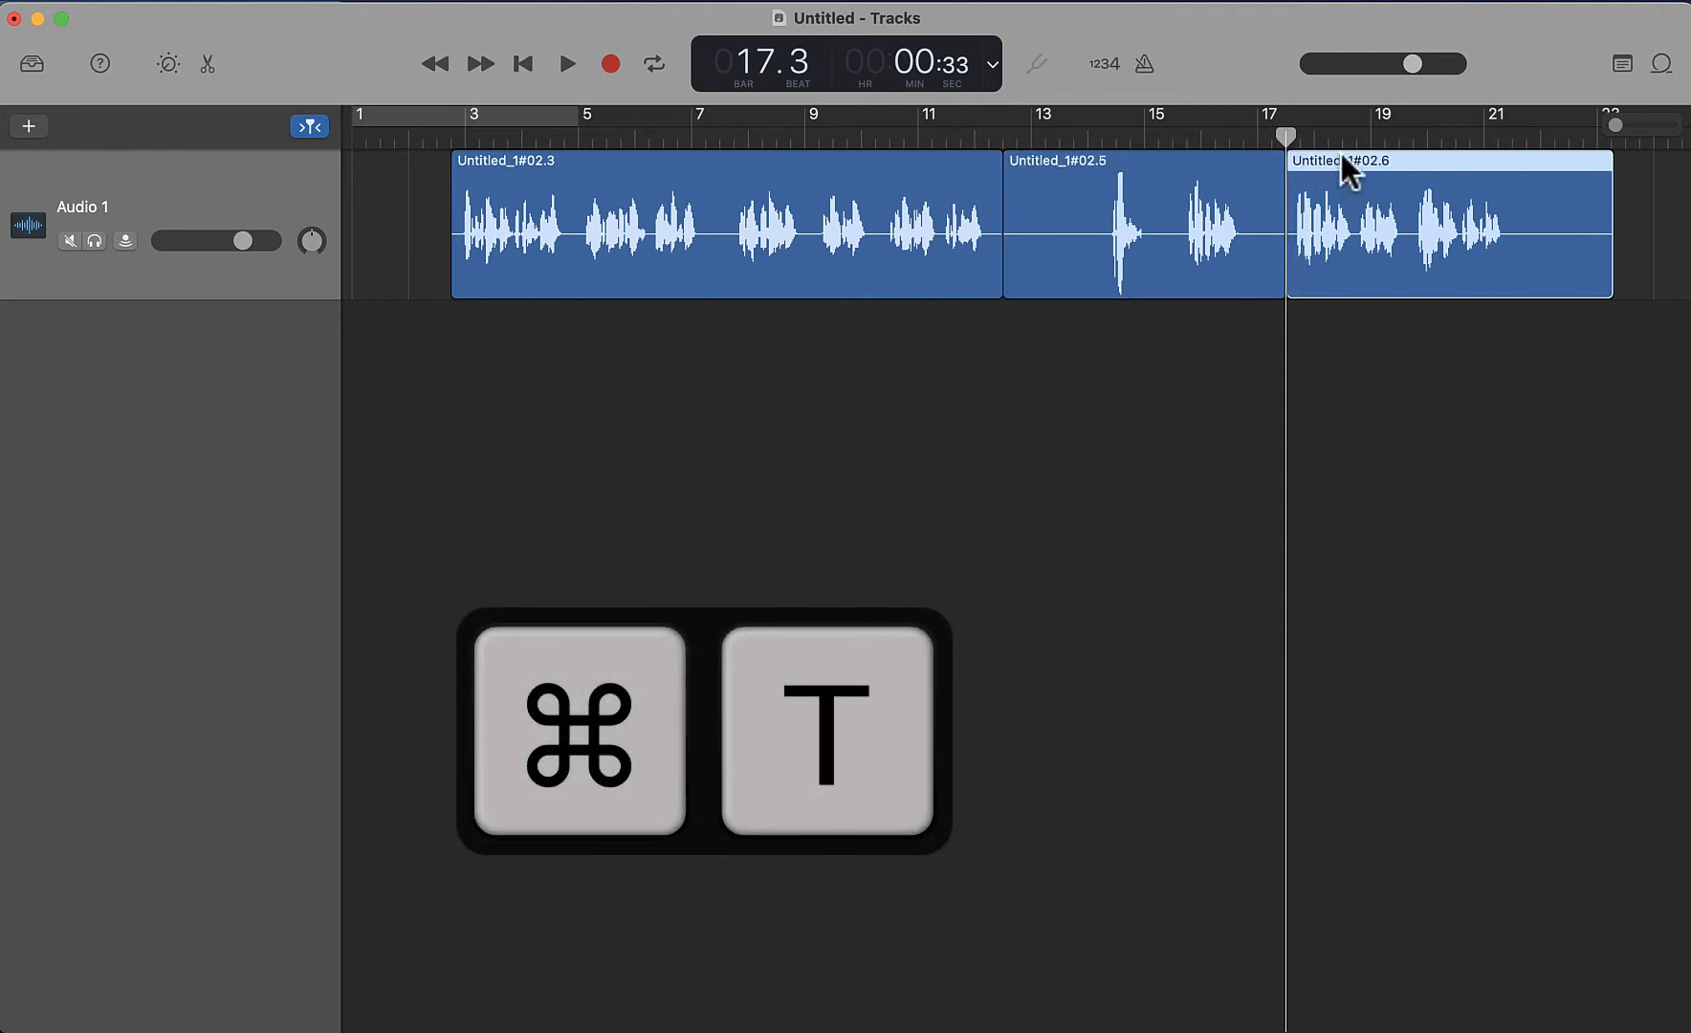
# Move the two outer regions slightly away from the middle one and delete the middle region
pyautogui.moveTo(1340, 160); pyautogui.dragTo(1384, 160)
pyautogui.moveTo(952, 160); pyautogui.dragTo(910, 160)
pyautogui.click(1047, 200)
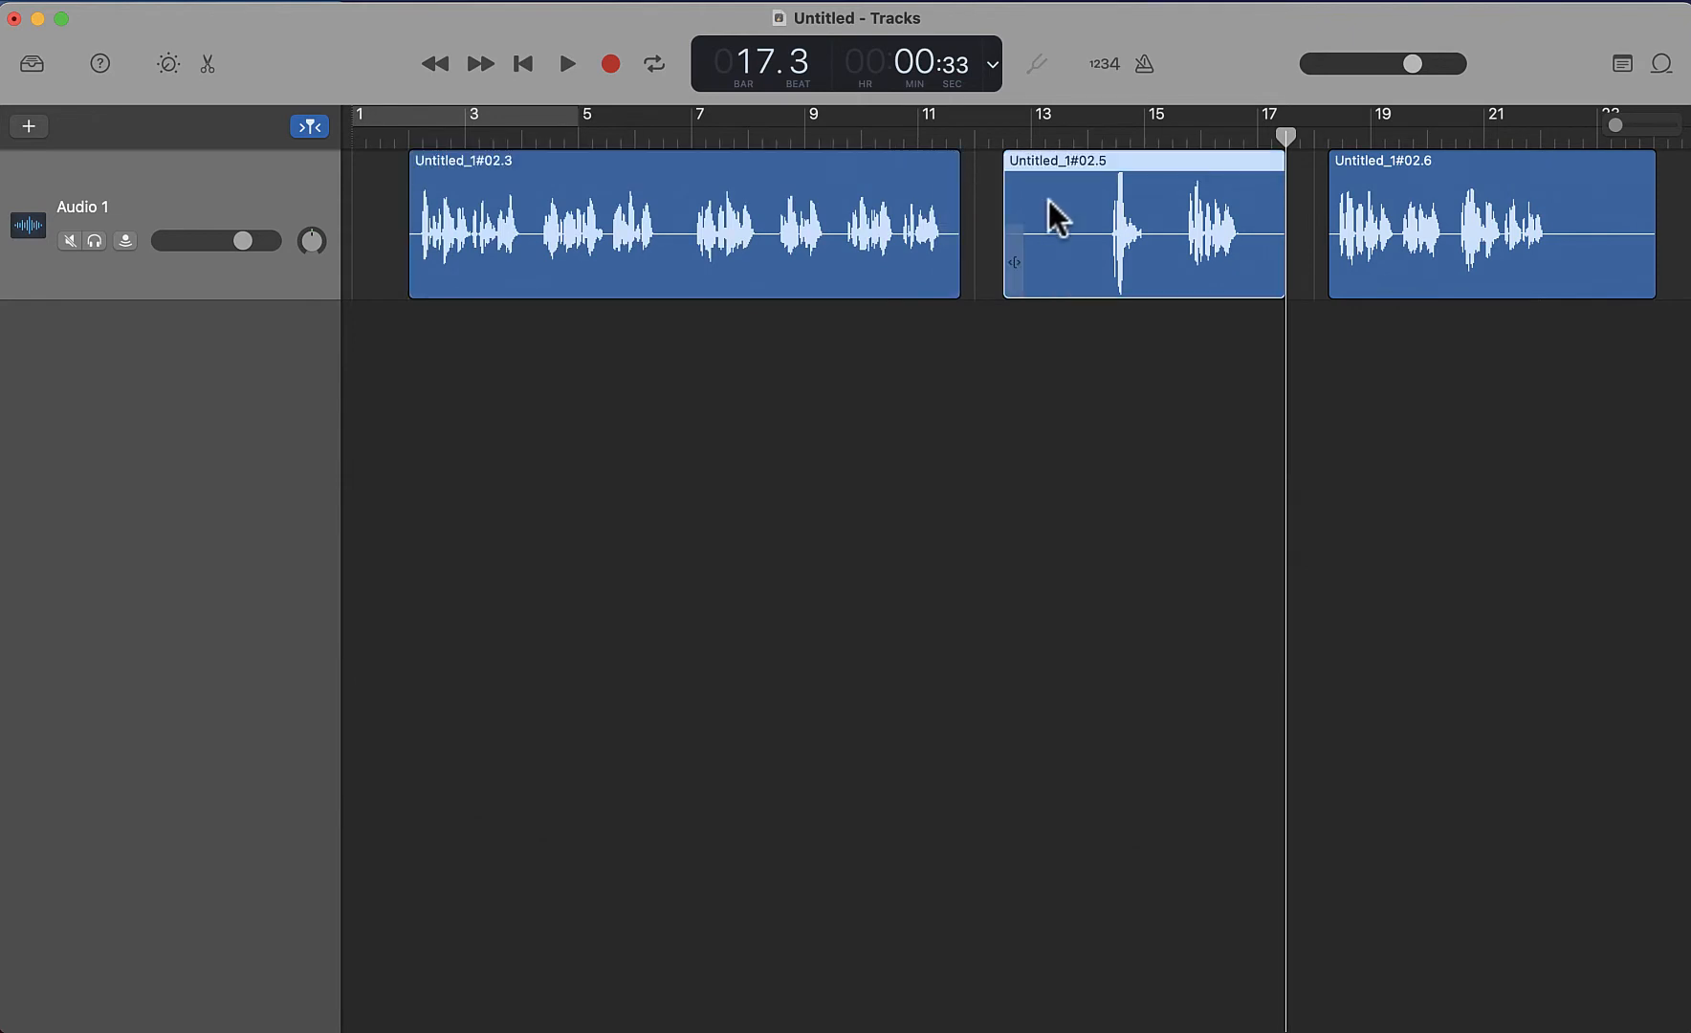
pyautogui.press('BackSpace')
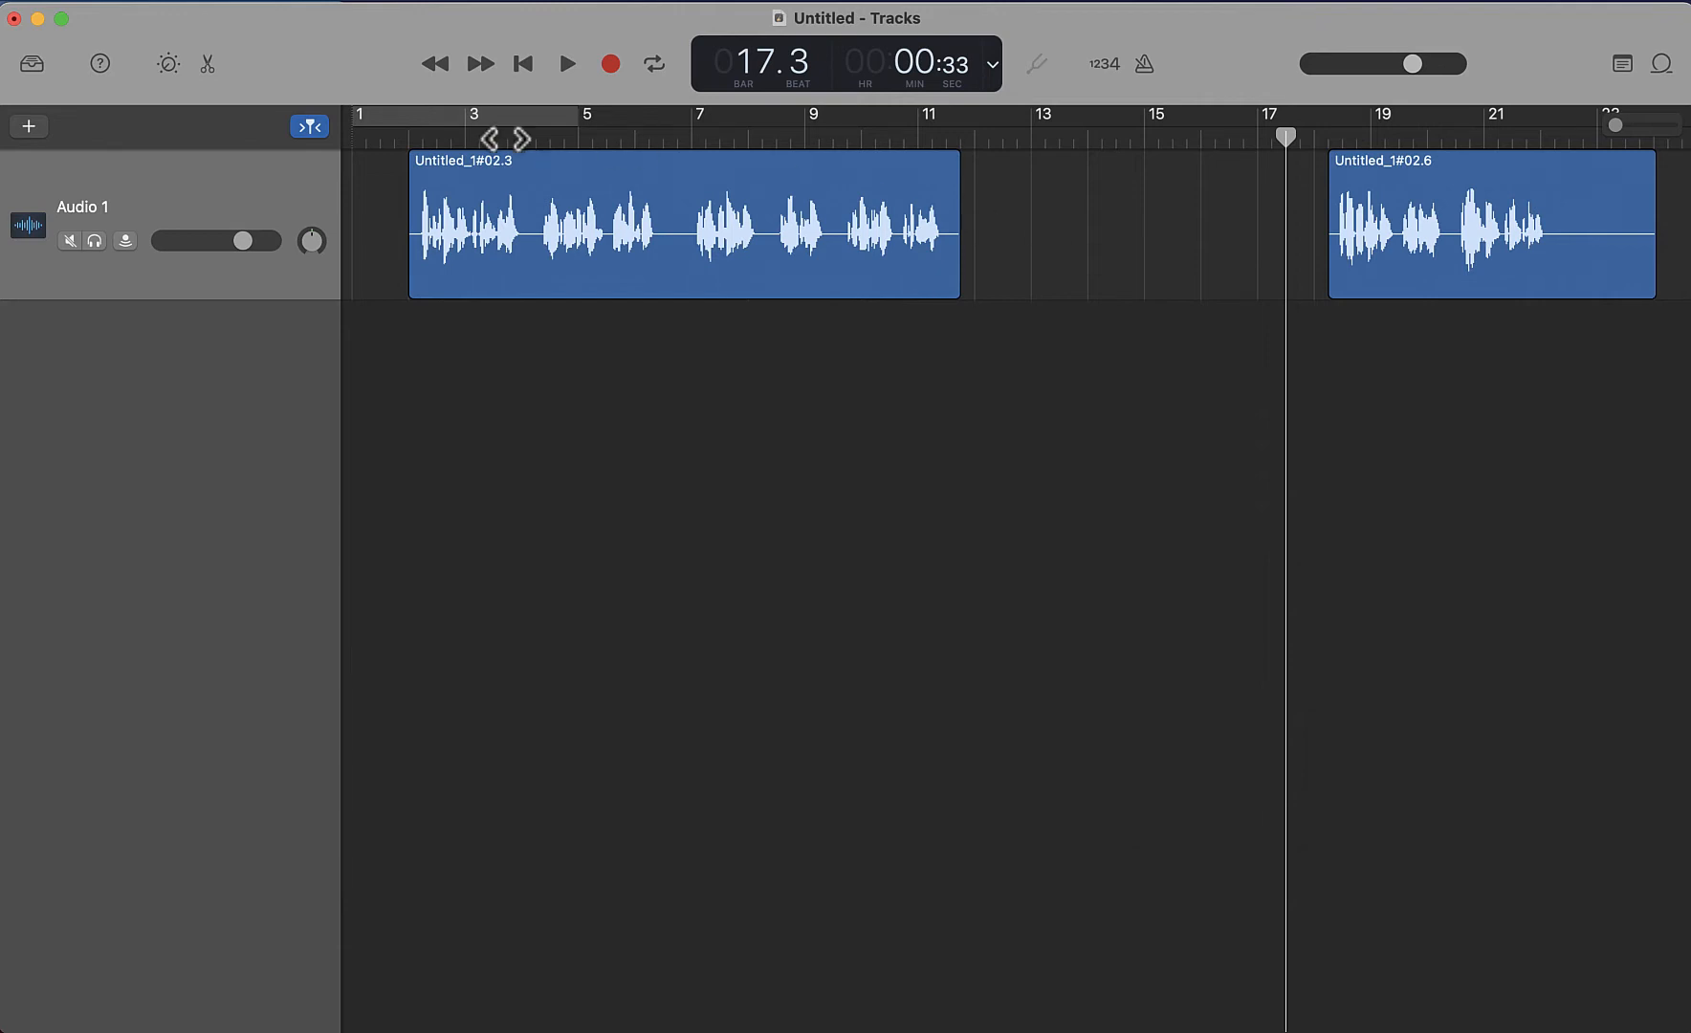
# Undo the middle region's deletion and delete the region again, twice in a row
pyautogui.click(252, 3)
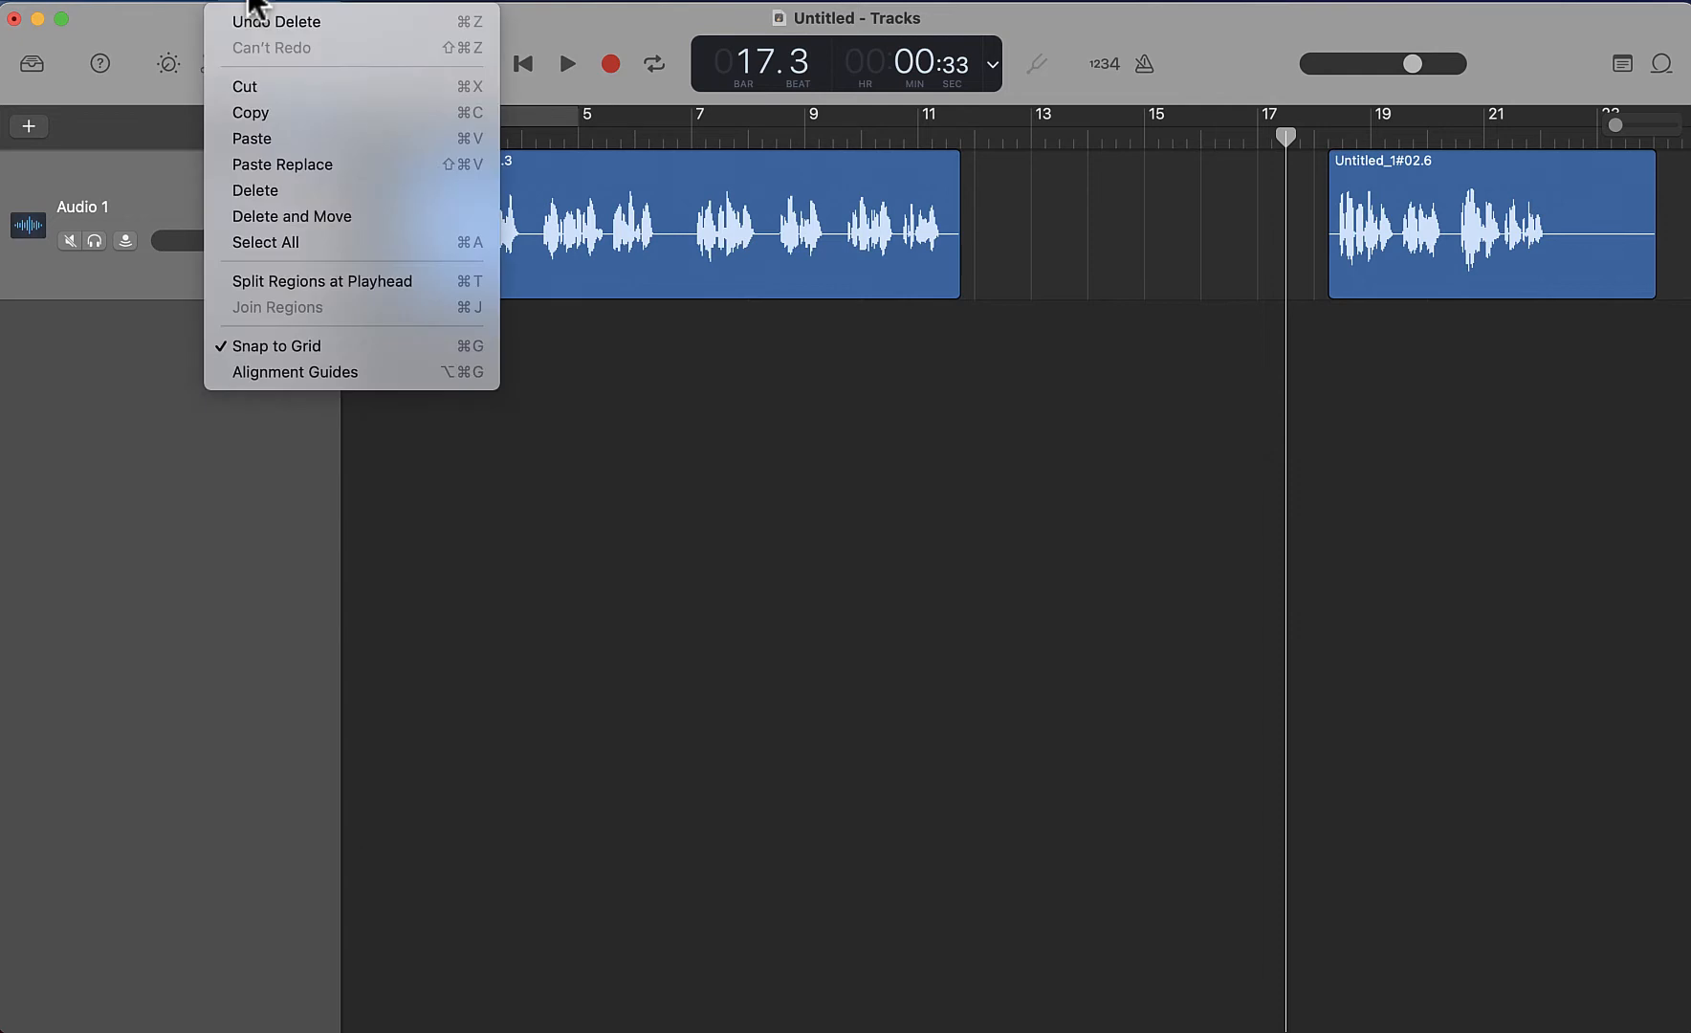
pyautogui.click(350, 24)
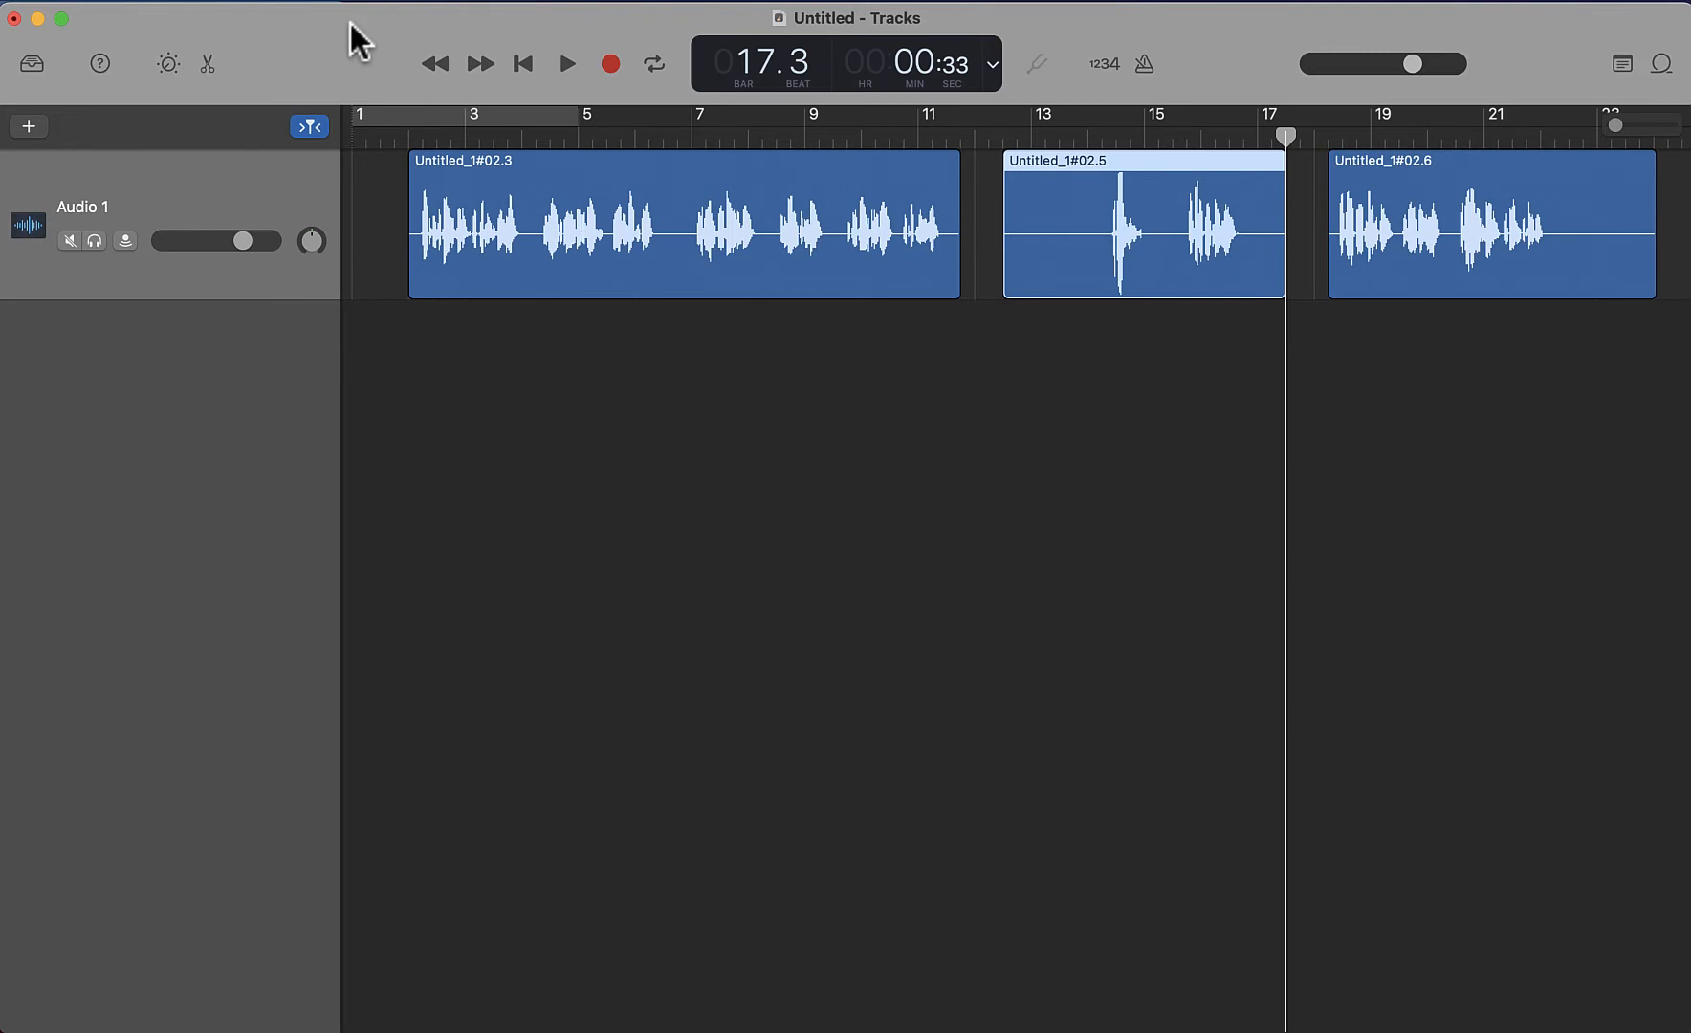
pyautogui.press('Delete')
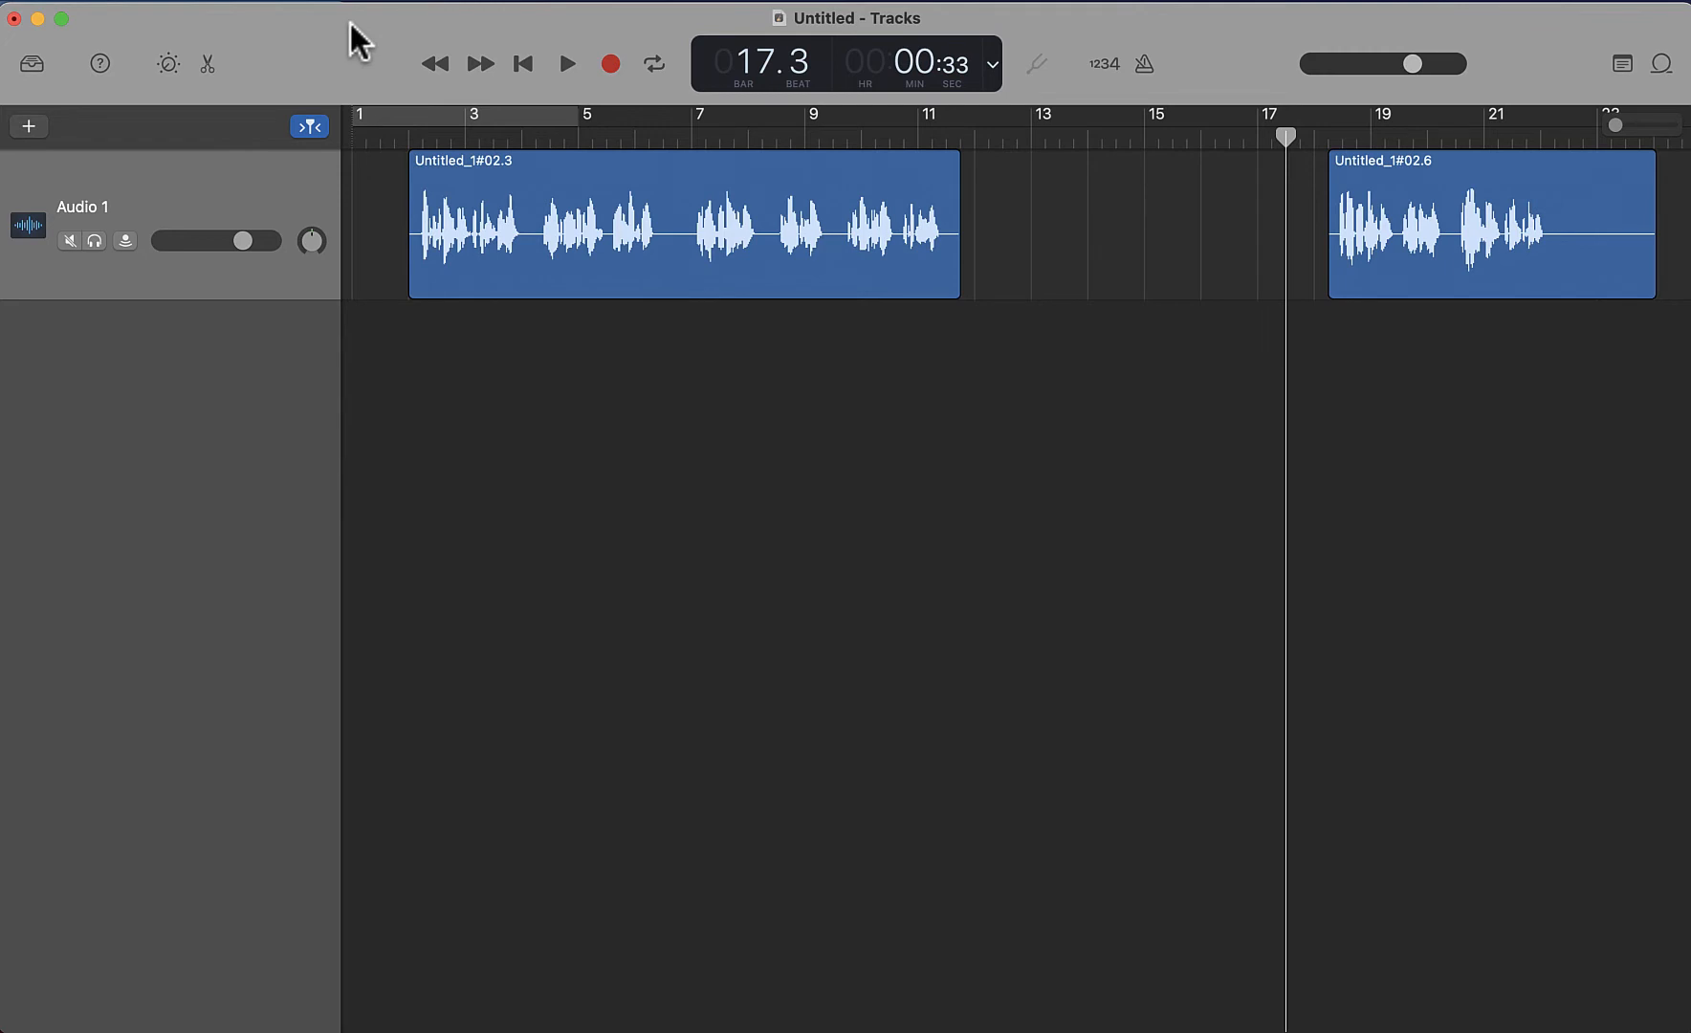
pyautogui.press('super+z')
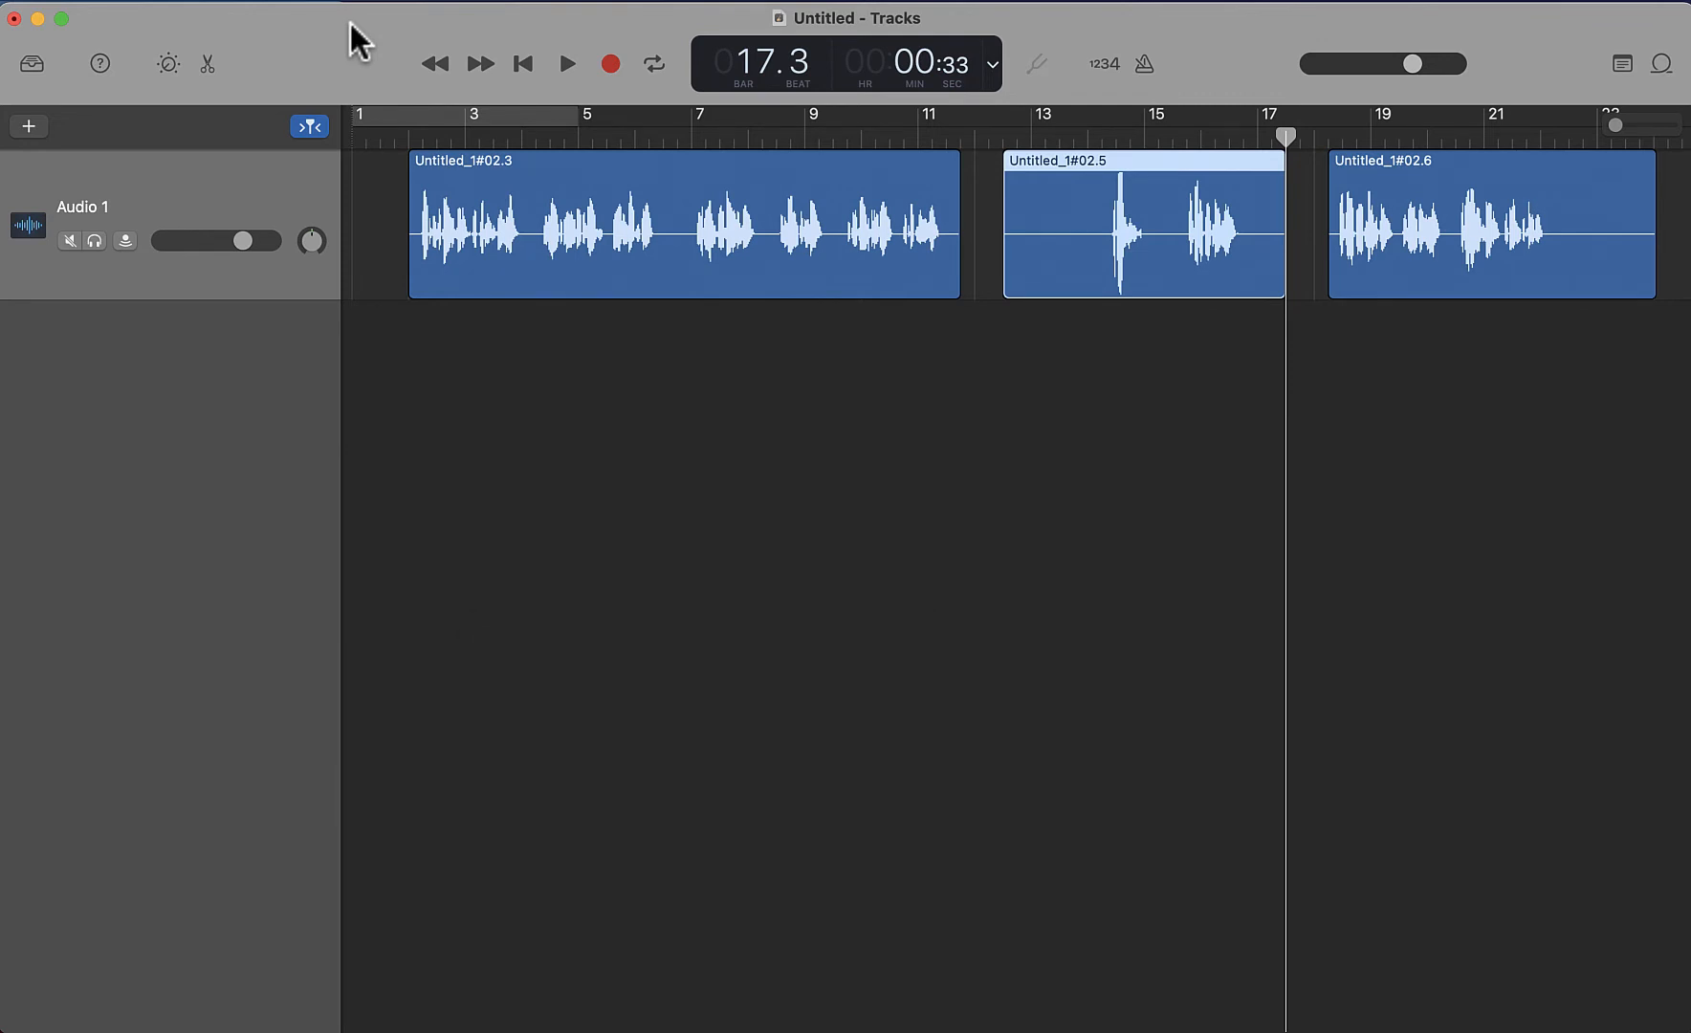
pyautogui.press('Delete')
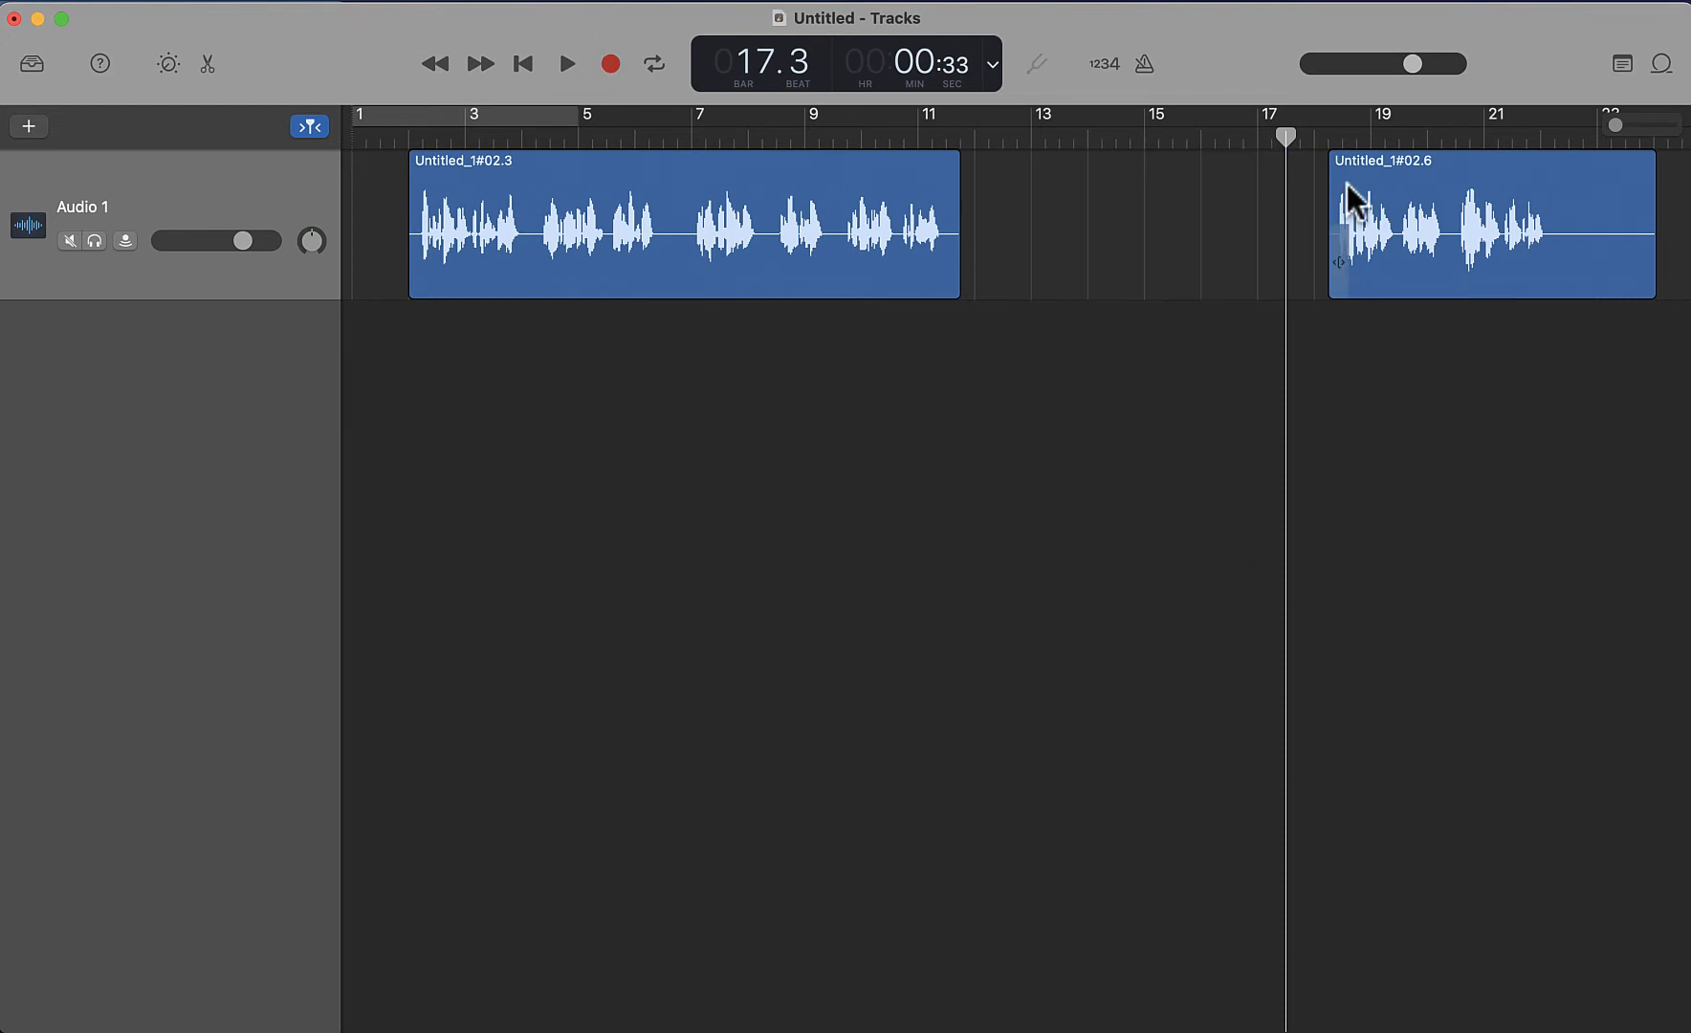
# Move the last region about 3.5 bars earlier and cut off its silent tail with a split at bar 18 beat 4
pyautogui.moveTo(1472, 170); pyautogui.dragTo(1358, 142)
pyautogui.press('super+t')
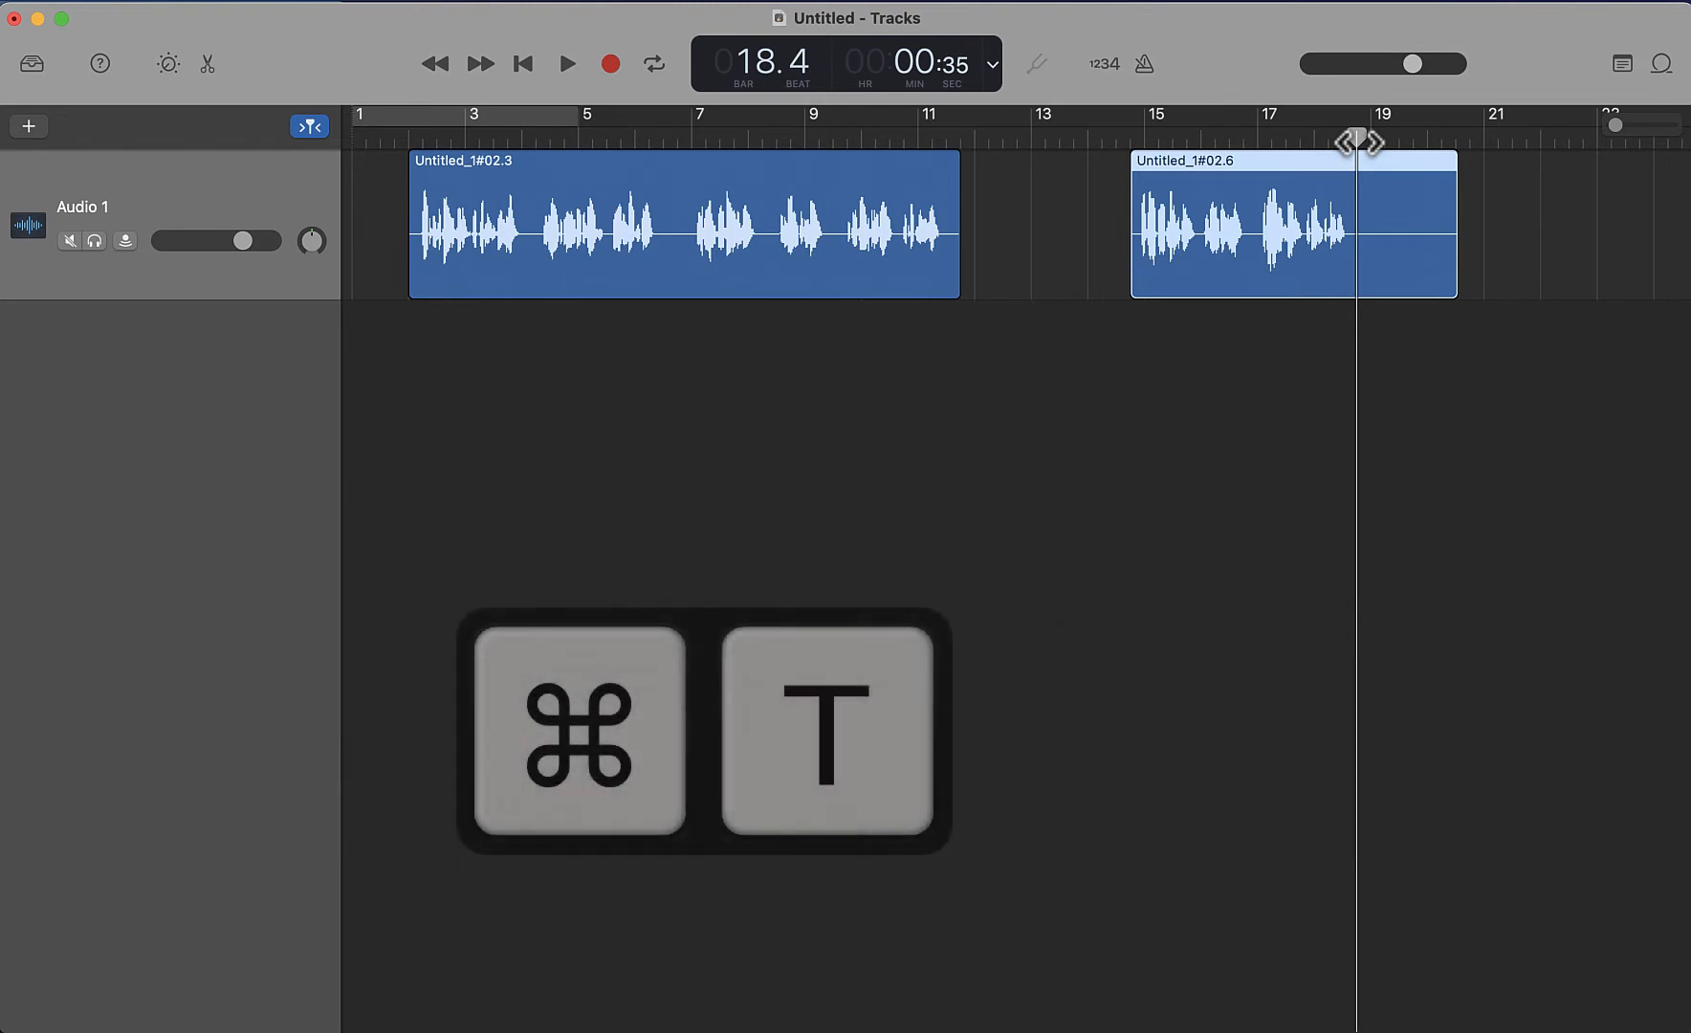
pyautogui.press('BackSpace')
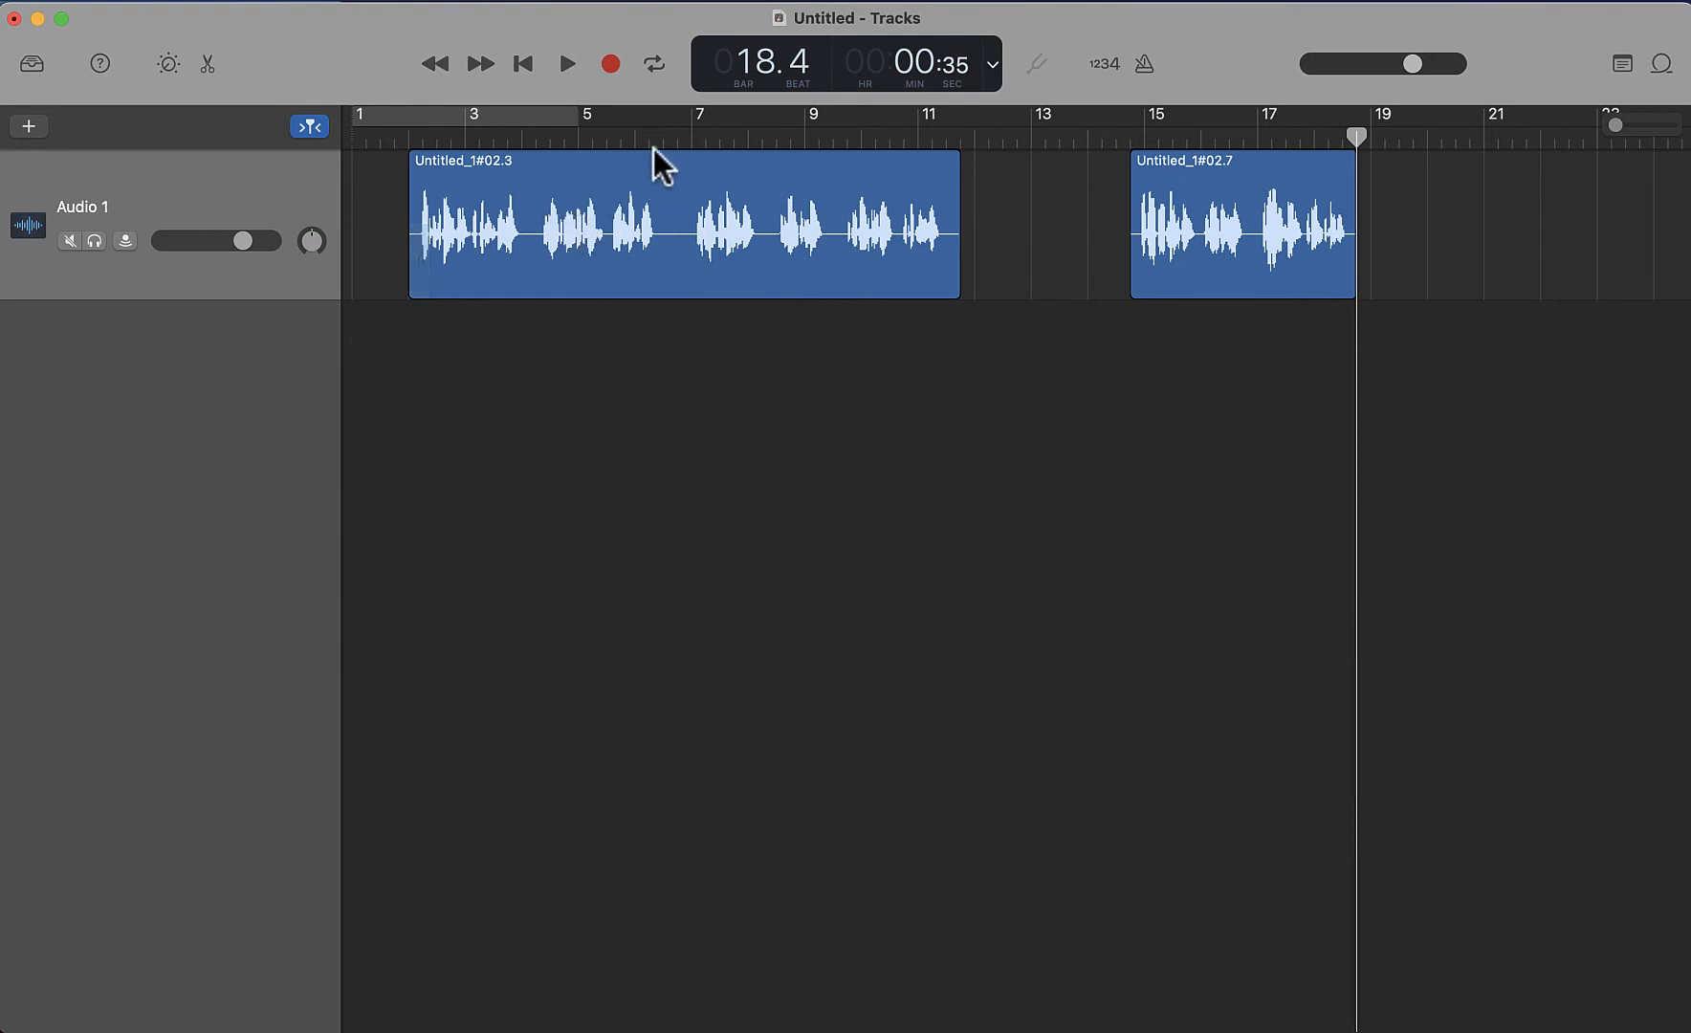
# Split the first region, moved to start at bar 3, at bar 7 beat 4 and shift its first half slightly earlier
pyautogui.click(680, 144)
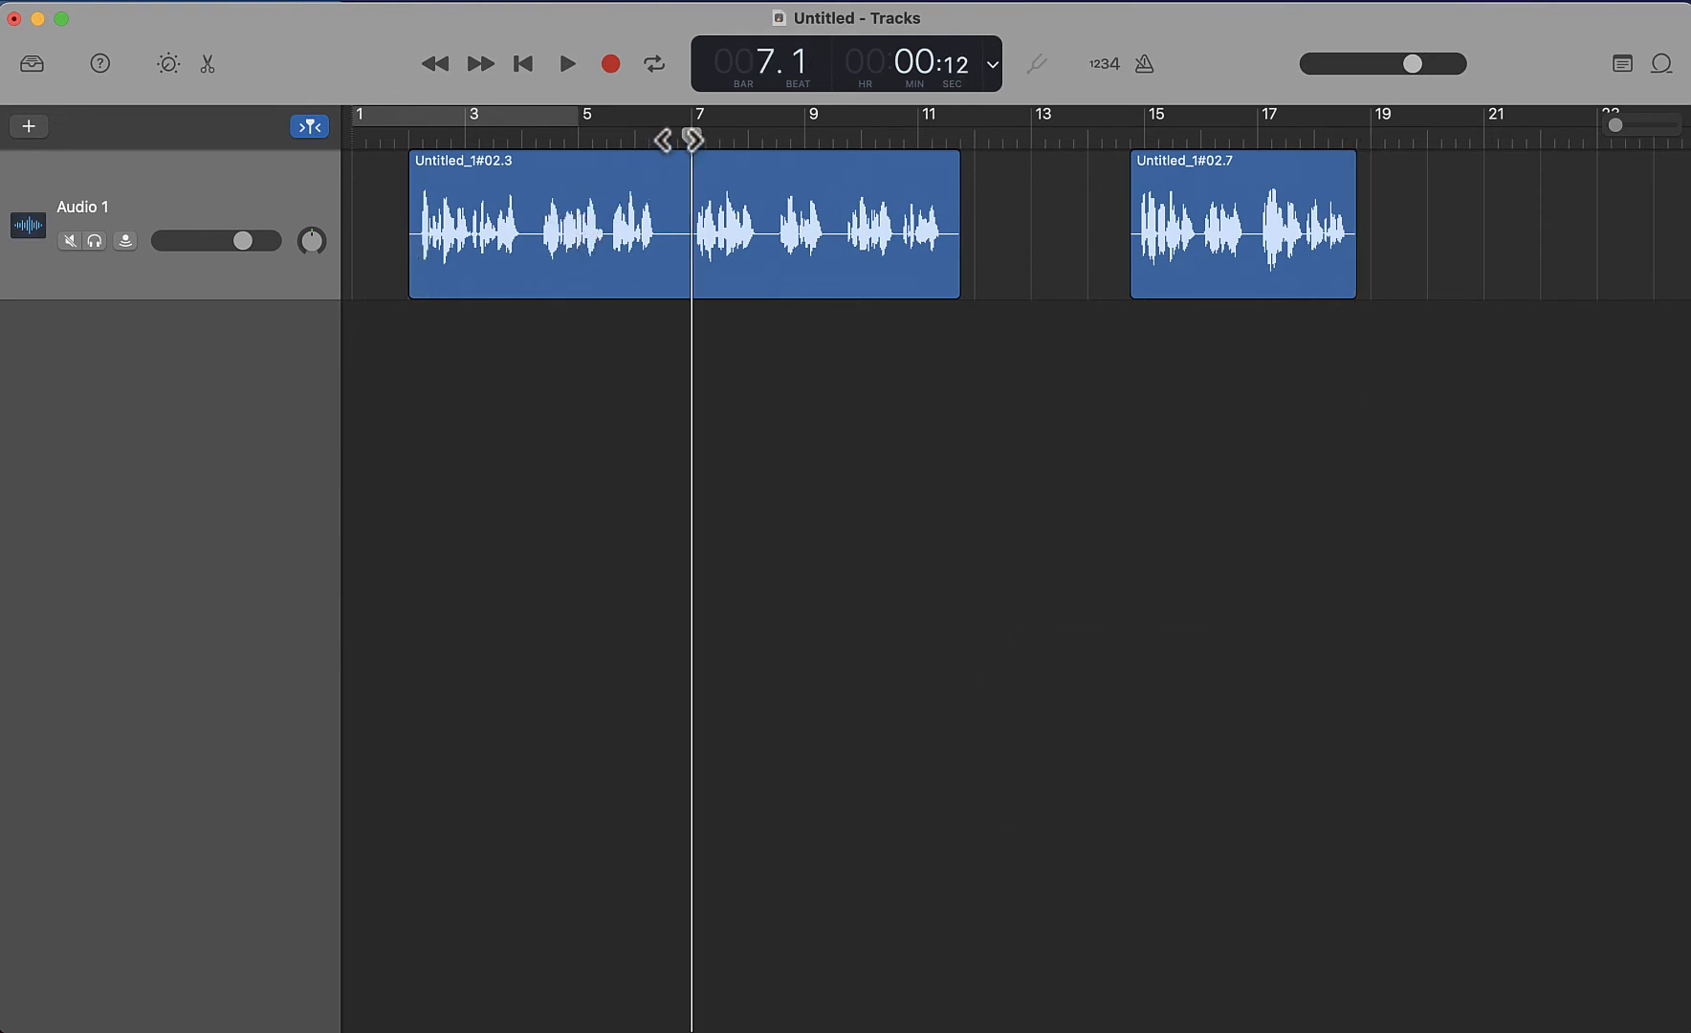
pyautogui.click(677, 141)
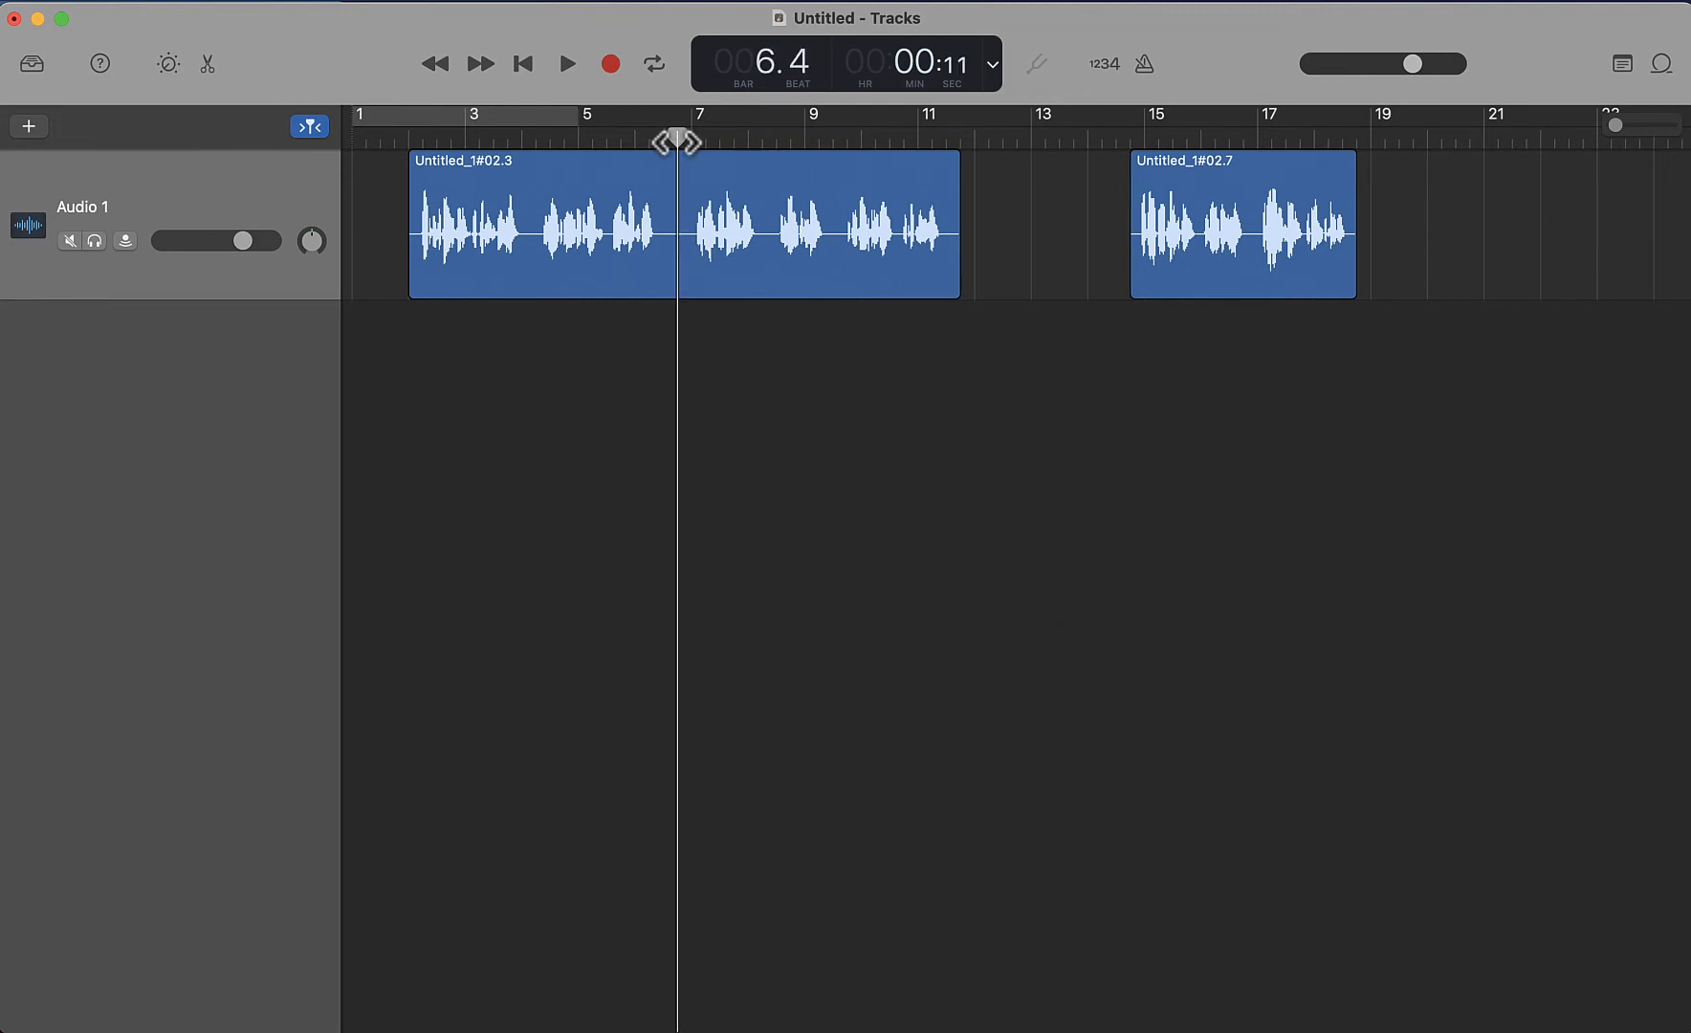
pyautogui.moveTo(779, 157); pyautogui.dragTo(824, 162)
pyautogui.moveTo(677, 140); pyautogui.dragTo(734, 139)
pyautogui.press('super+t')
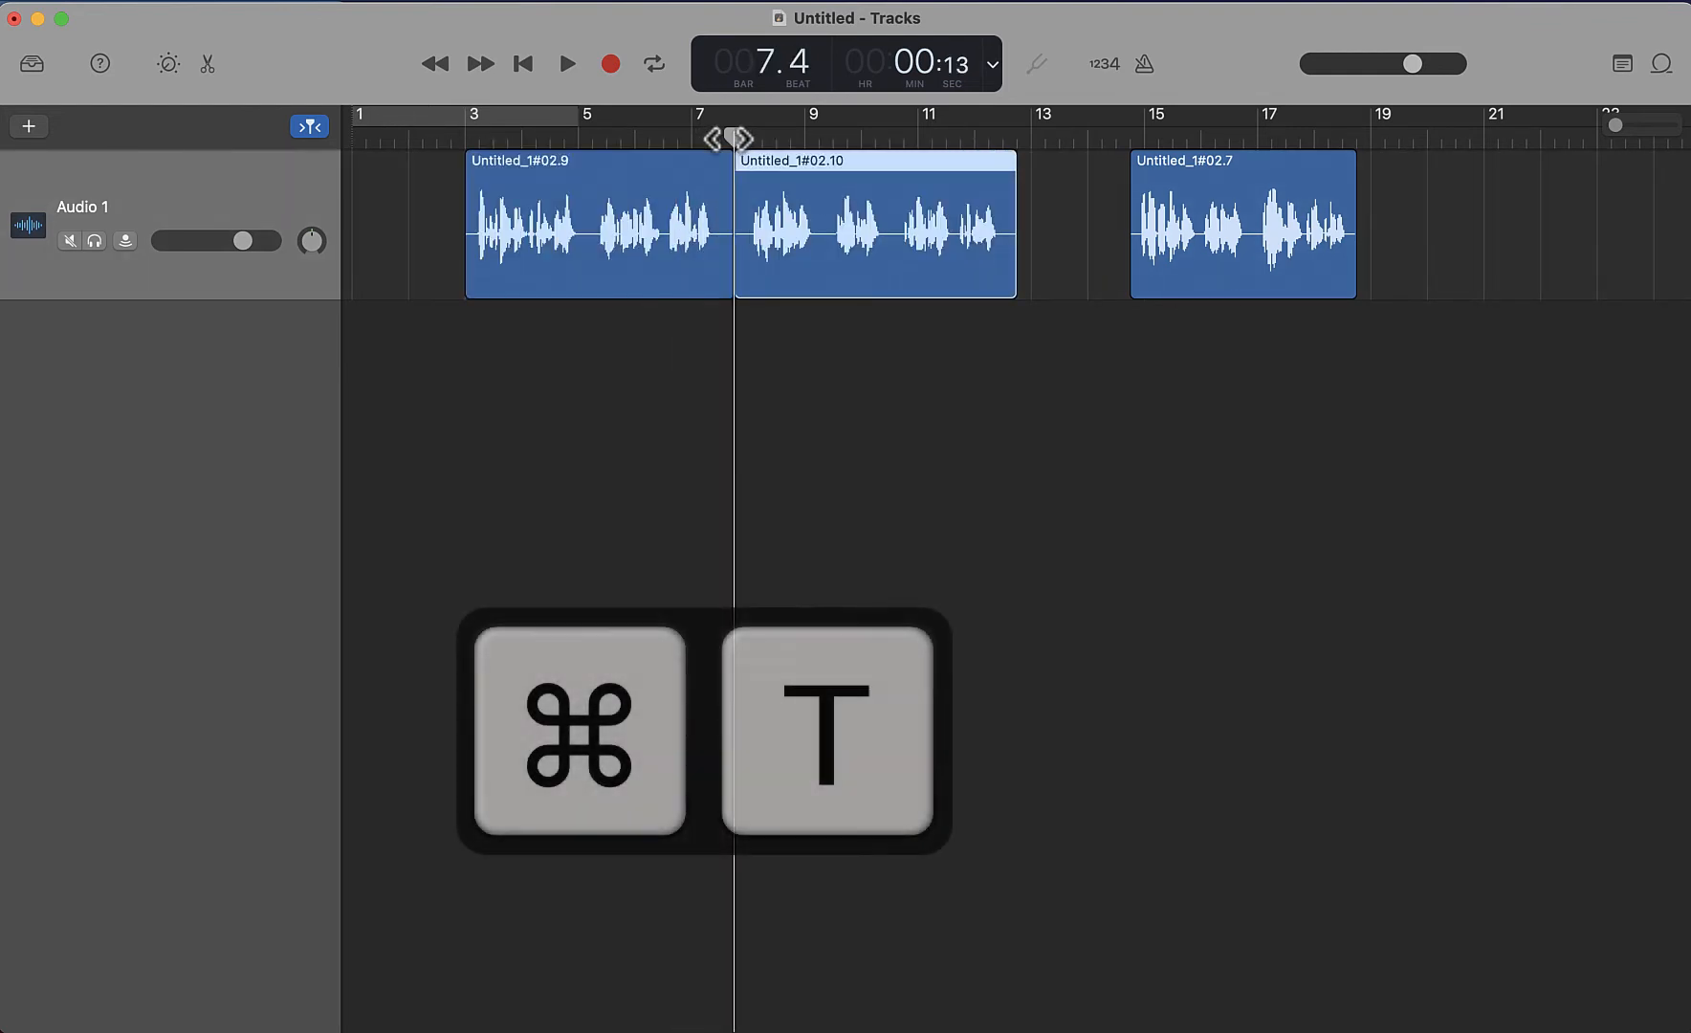
pyautogui.moveTo(633, 158); pyautogui.dragTo(588, 159)
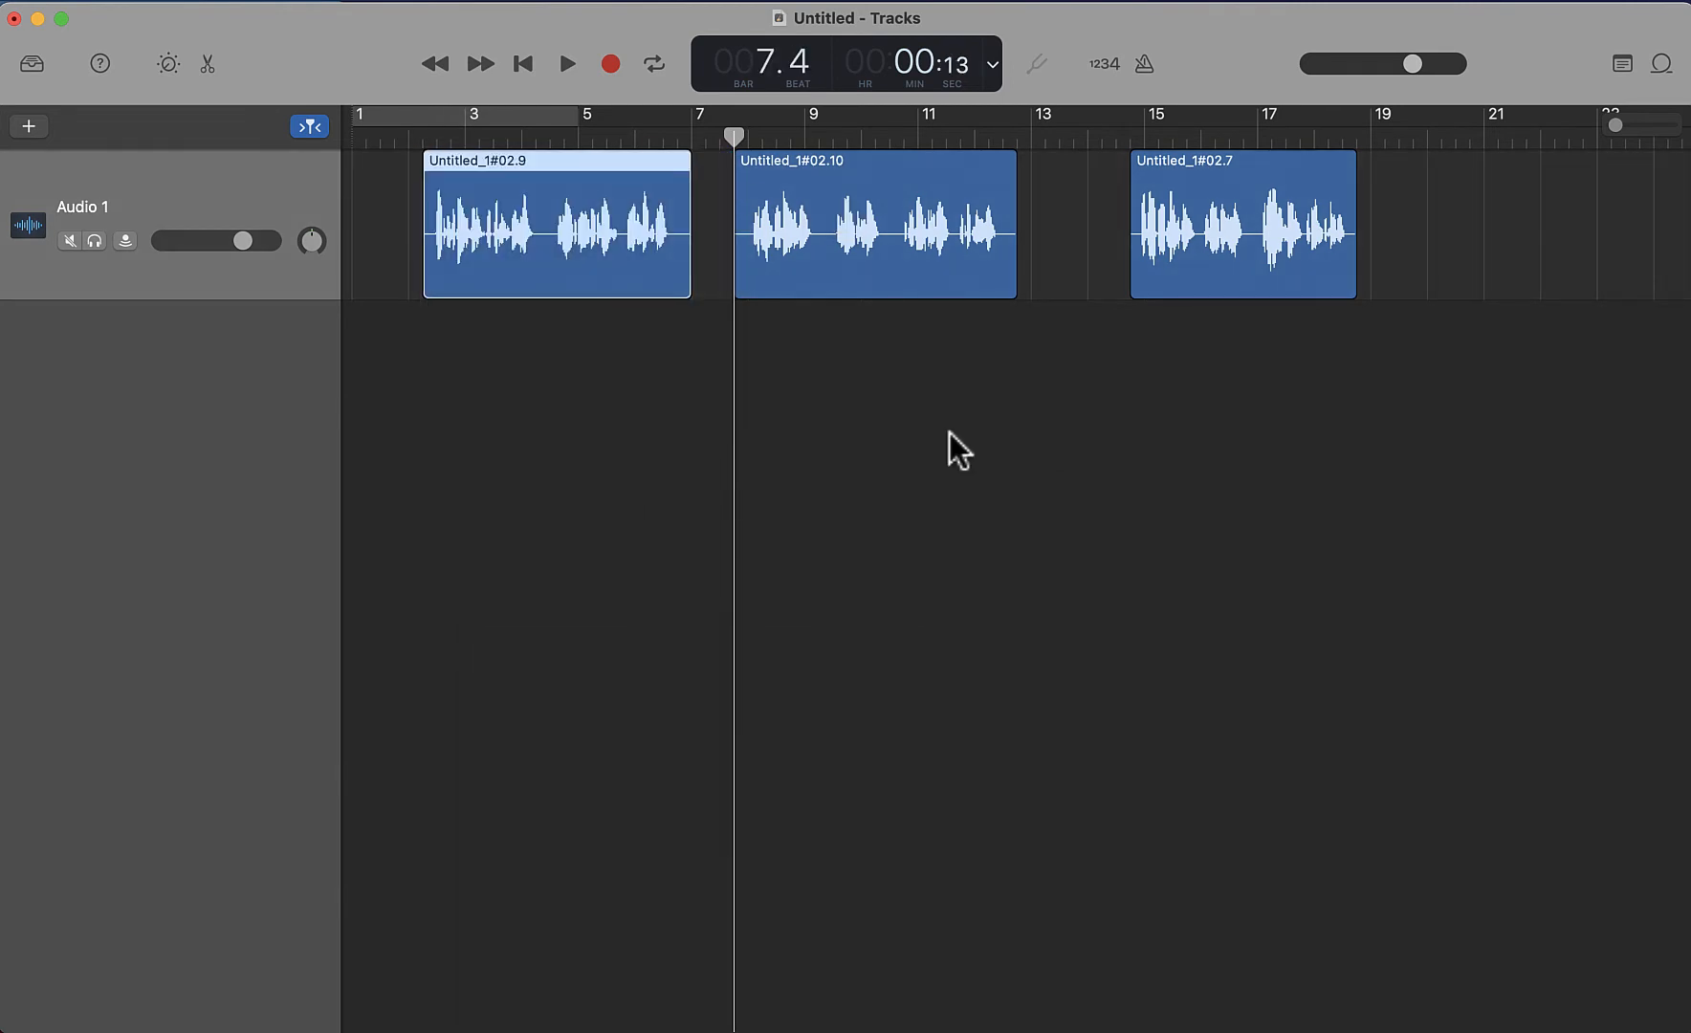
# Select the Audio 1 track and show the Voice presets in the Library
pyautogui.click(224, 185)
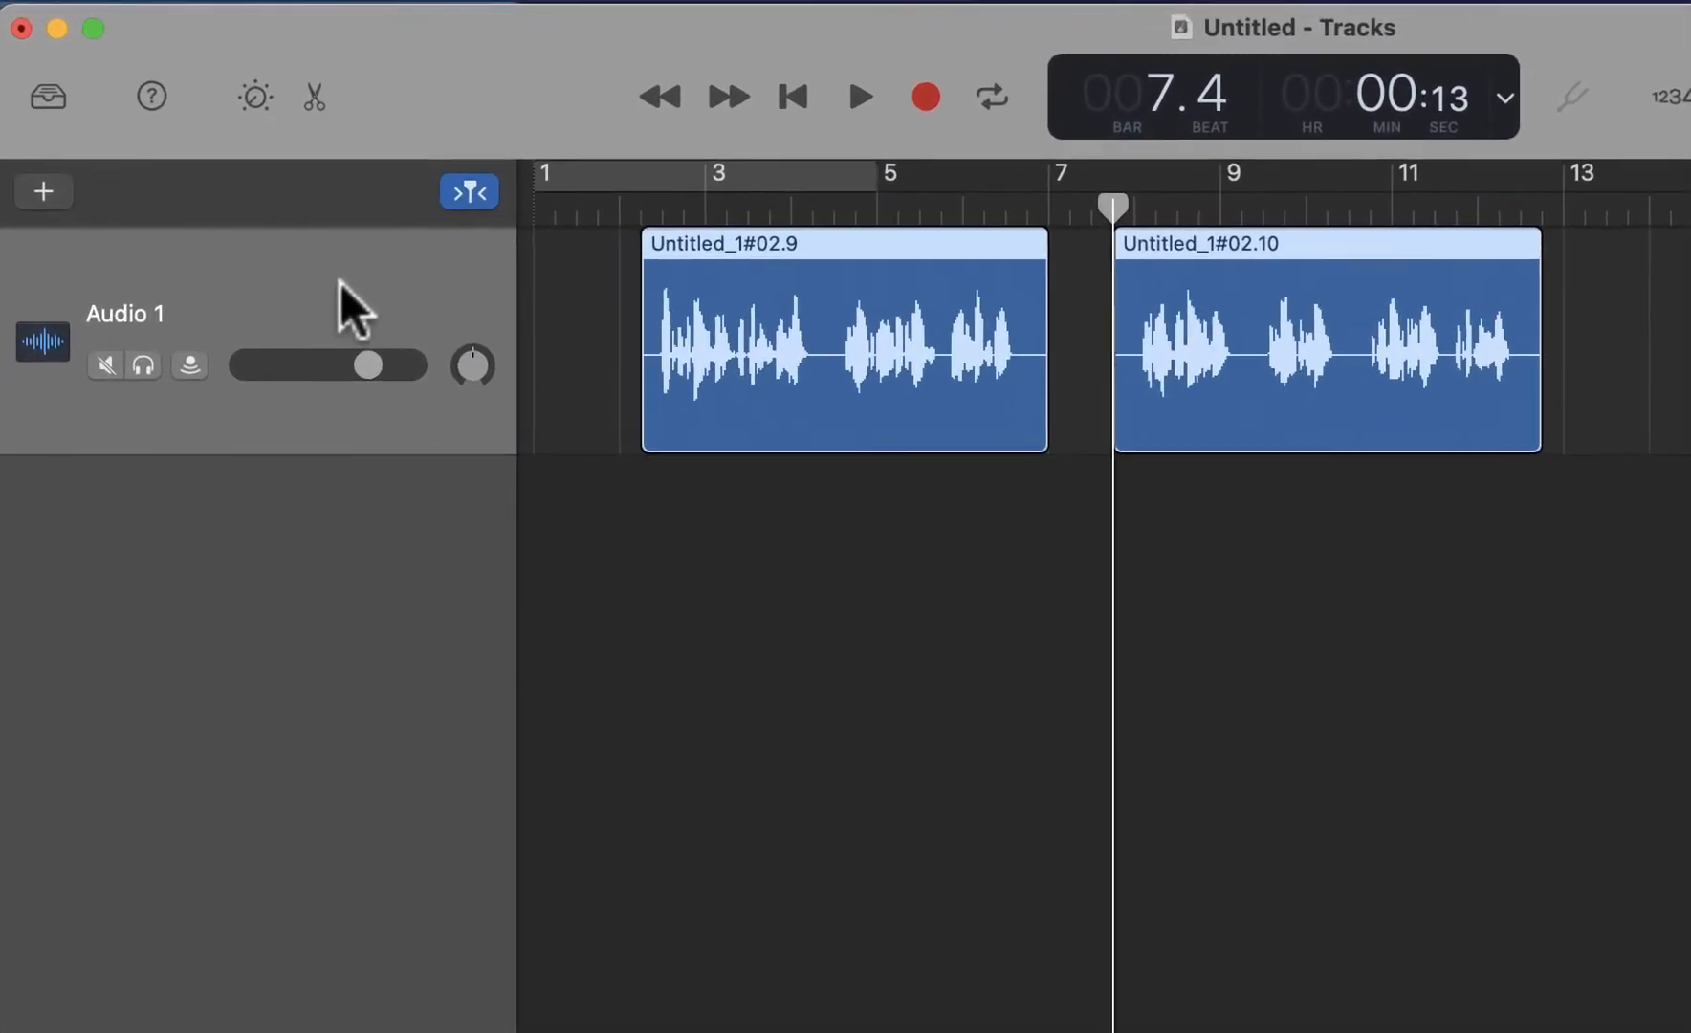
pyautogui.click(55, 115)
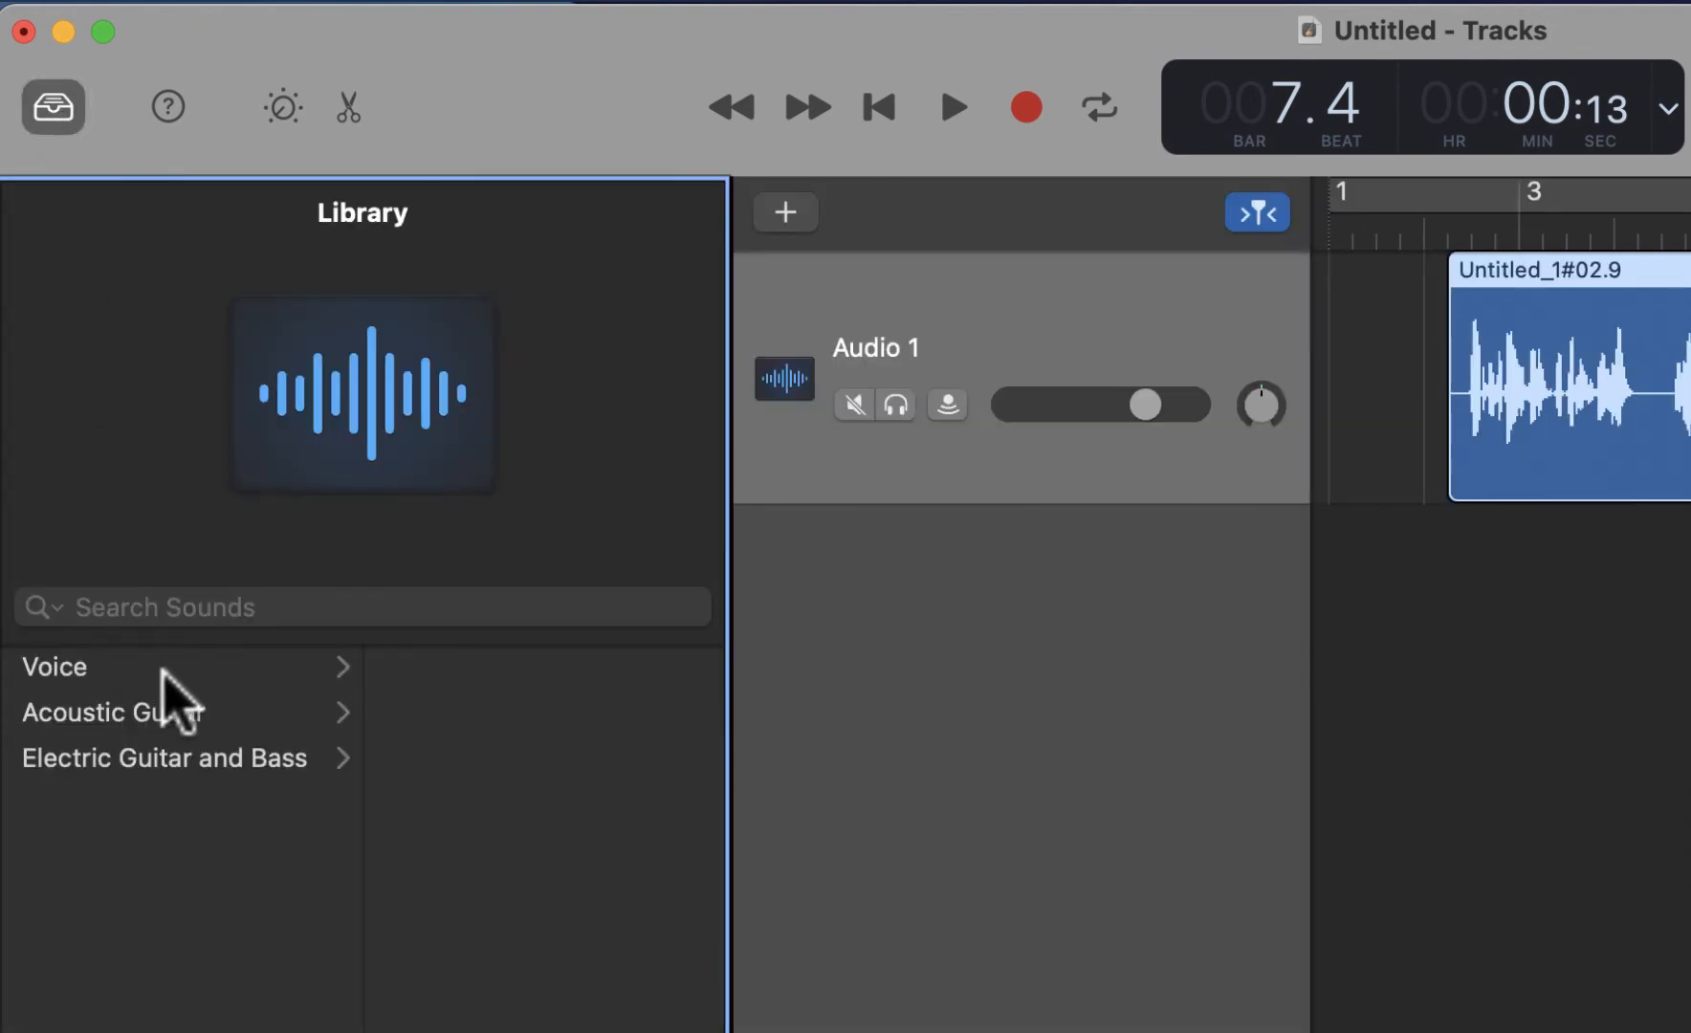
pyautogui.click(116, 665)
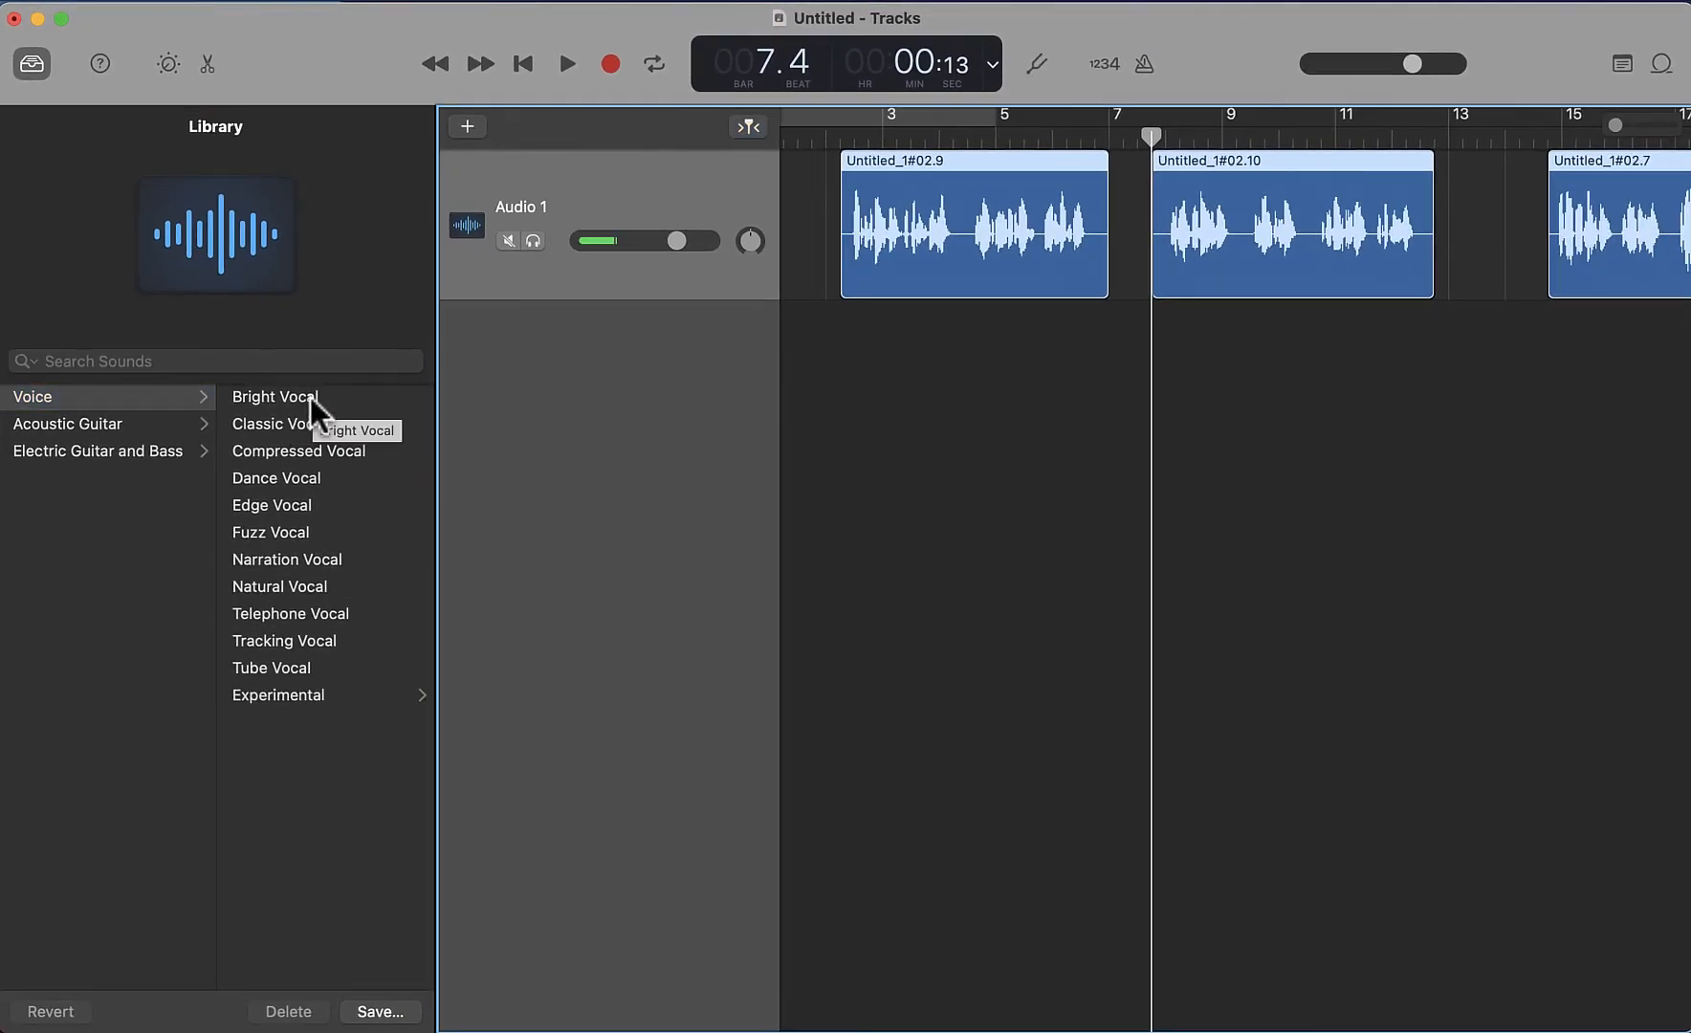
# Apply the Bright Vocal preset to the track and play back a few bars of the second region
pyautogui.click(311, 396)
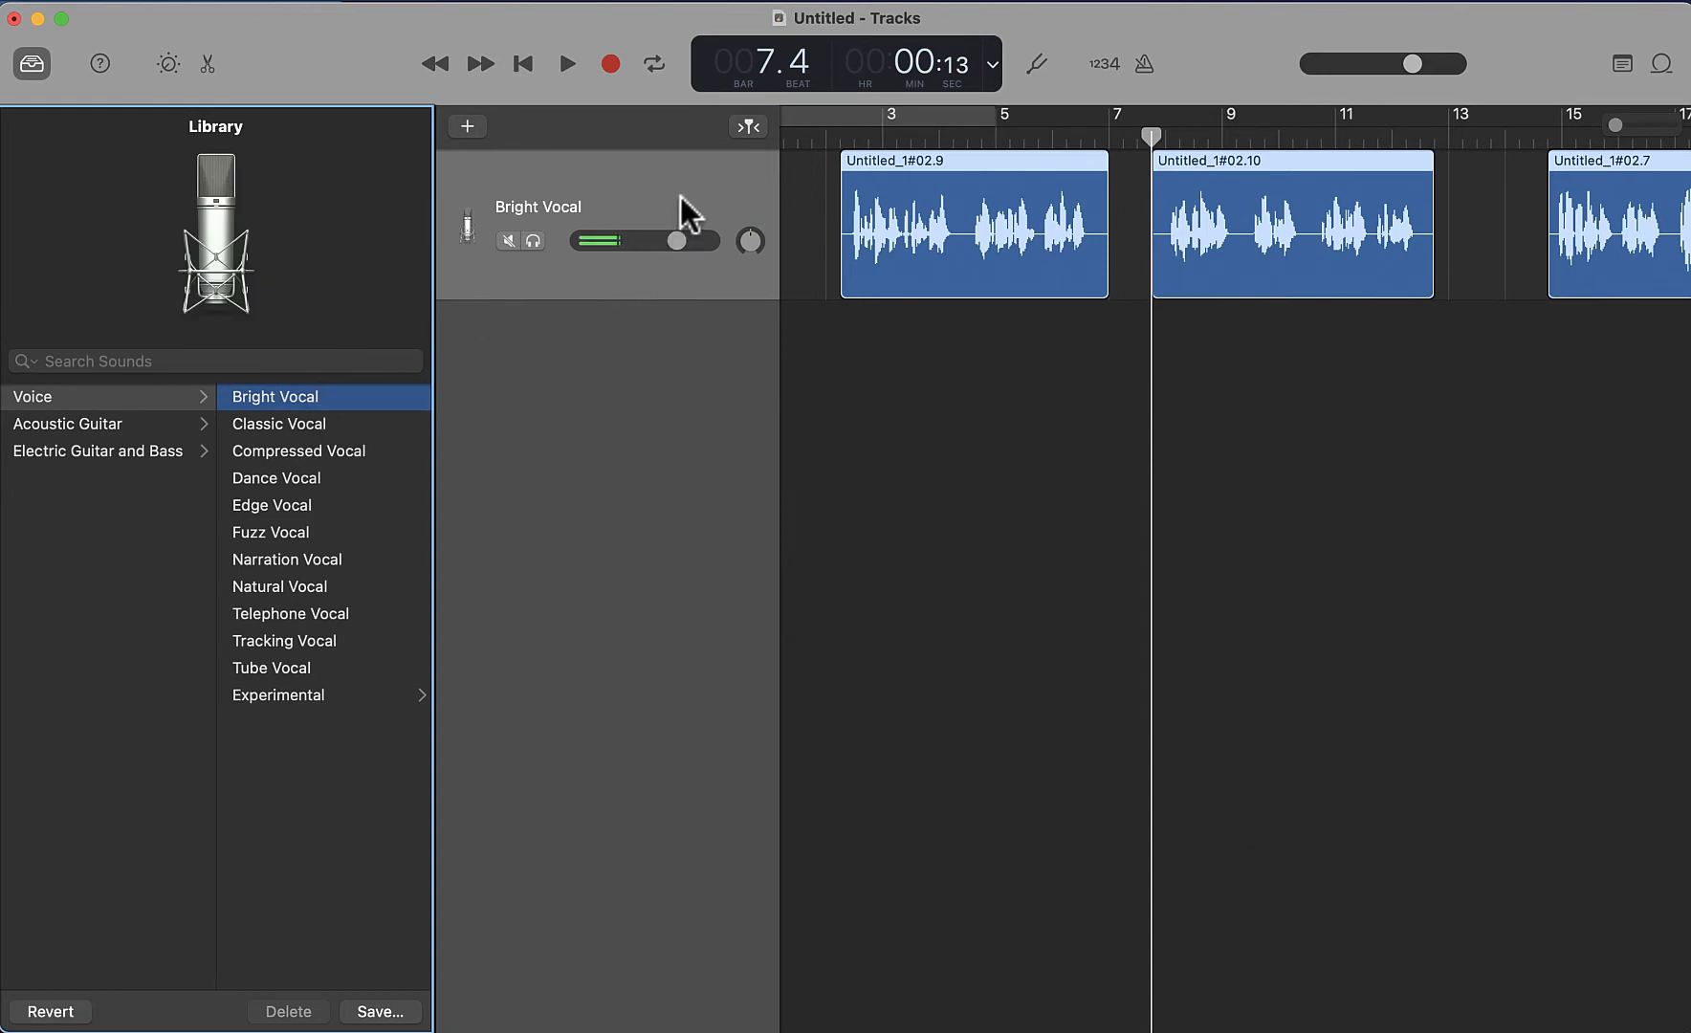
pyautogui.click(567, 63)
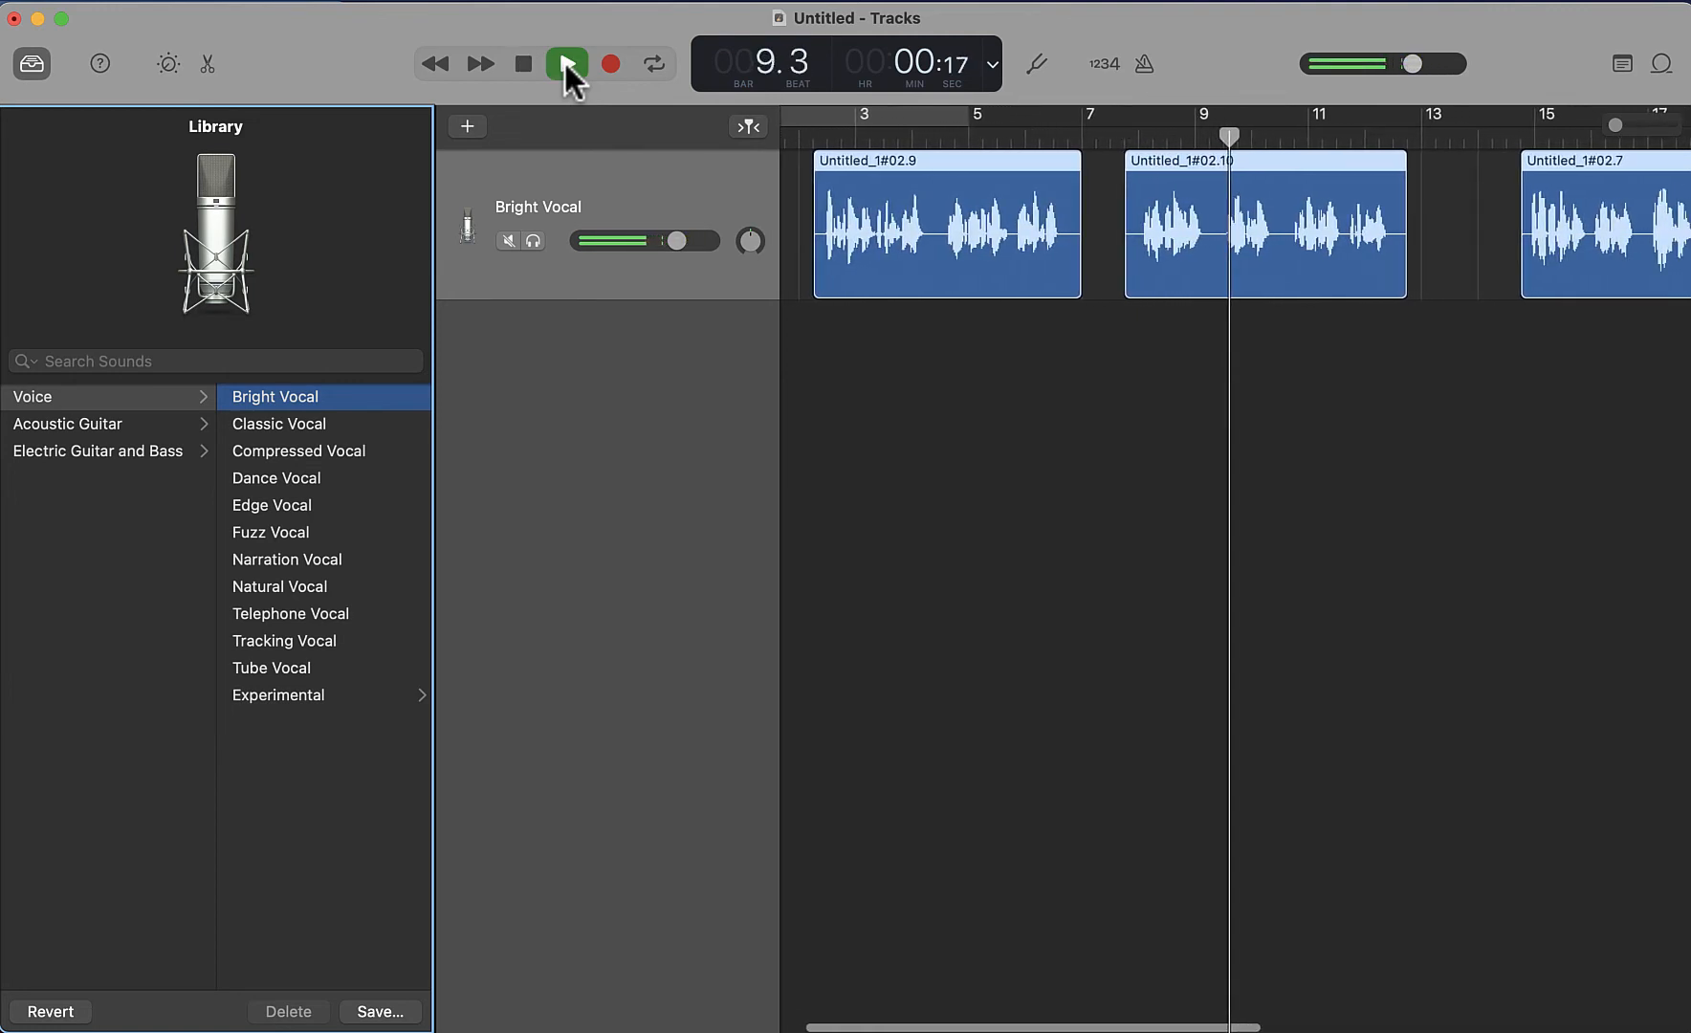
pyautogui.click(524, 67)
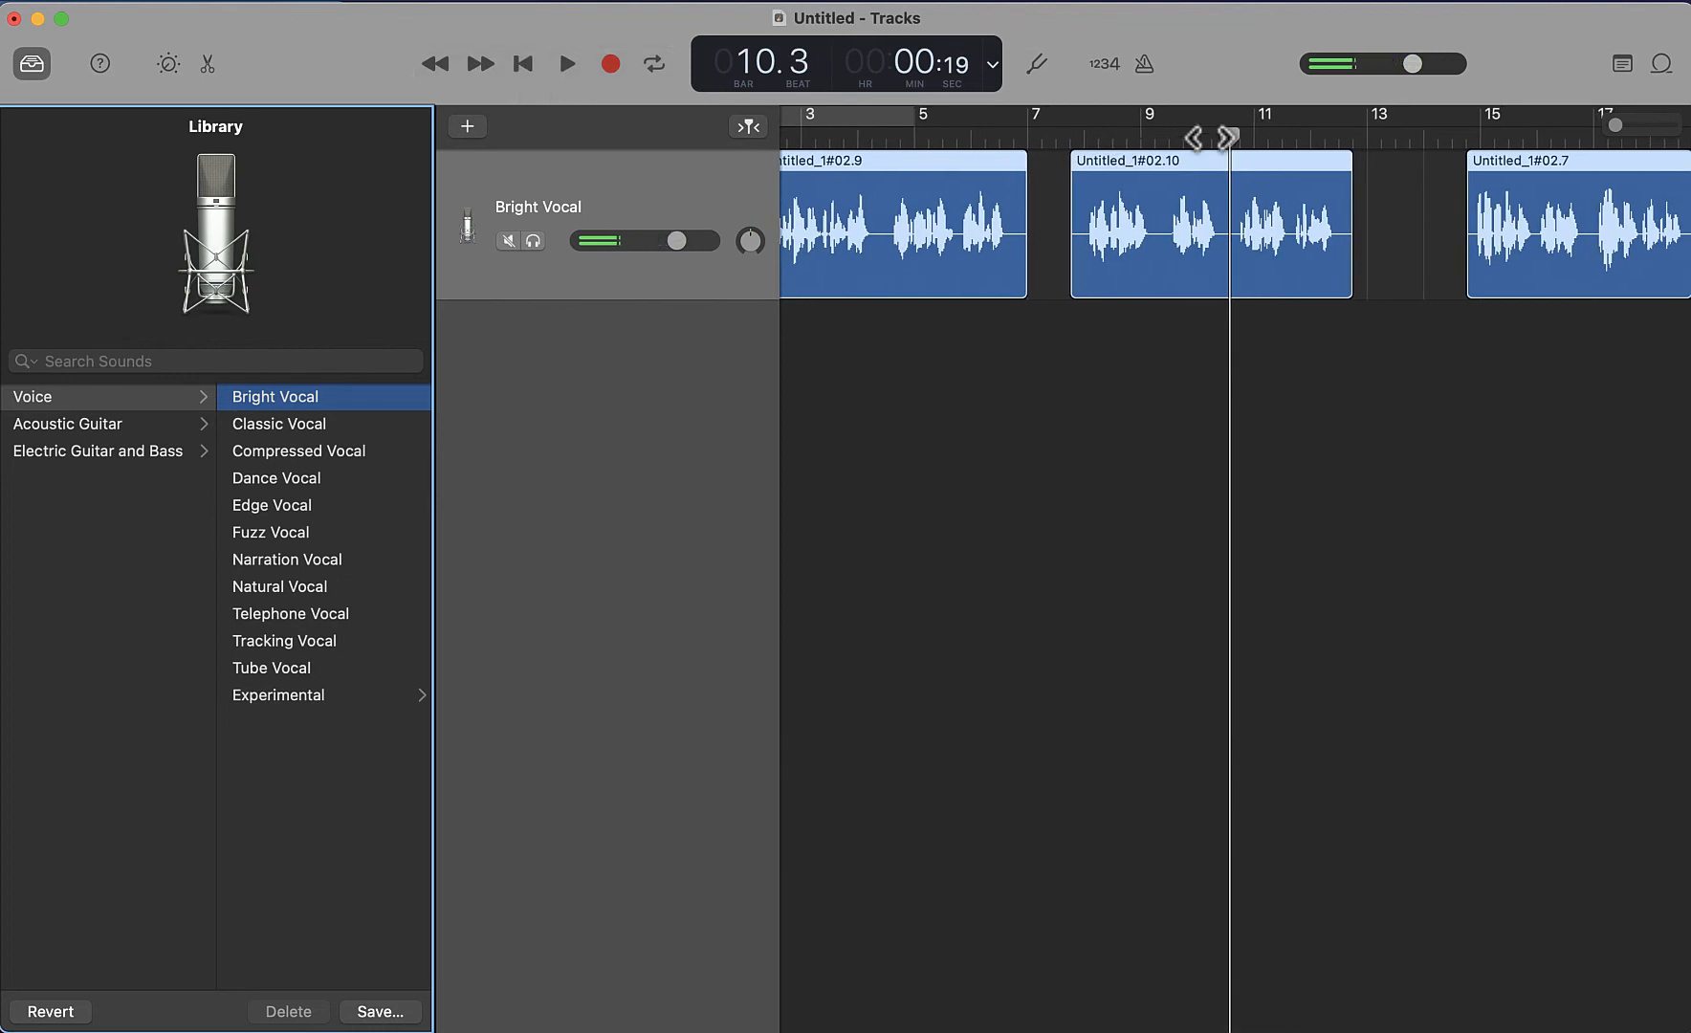
# Switch the track's preset to Classic Vocal and audition it with a short playback of the second region
pyautogui.click(286, 424)
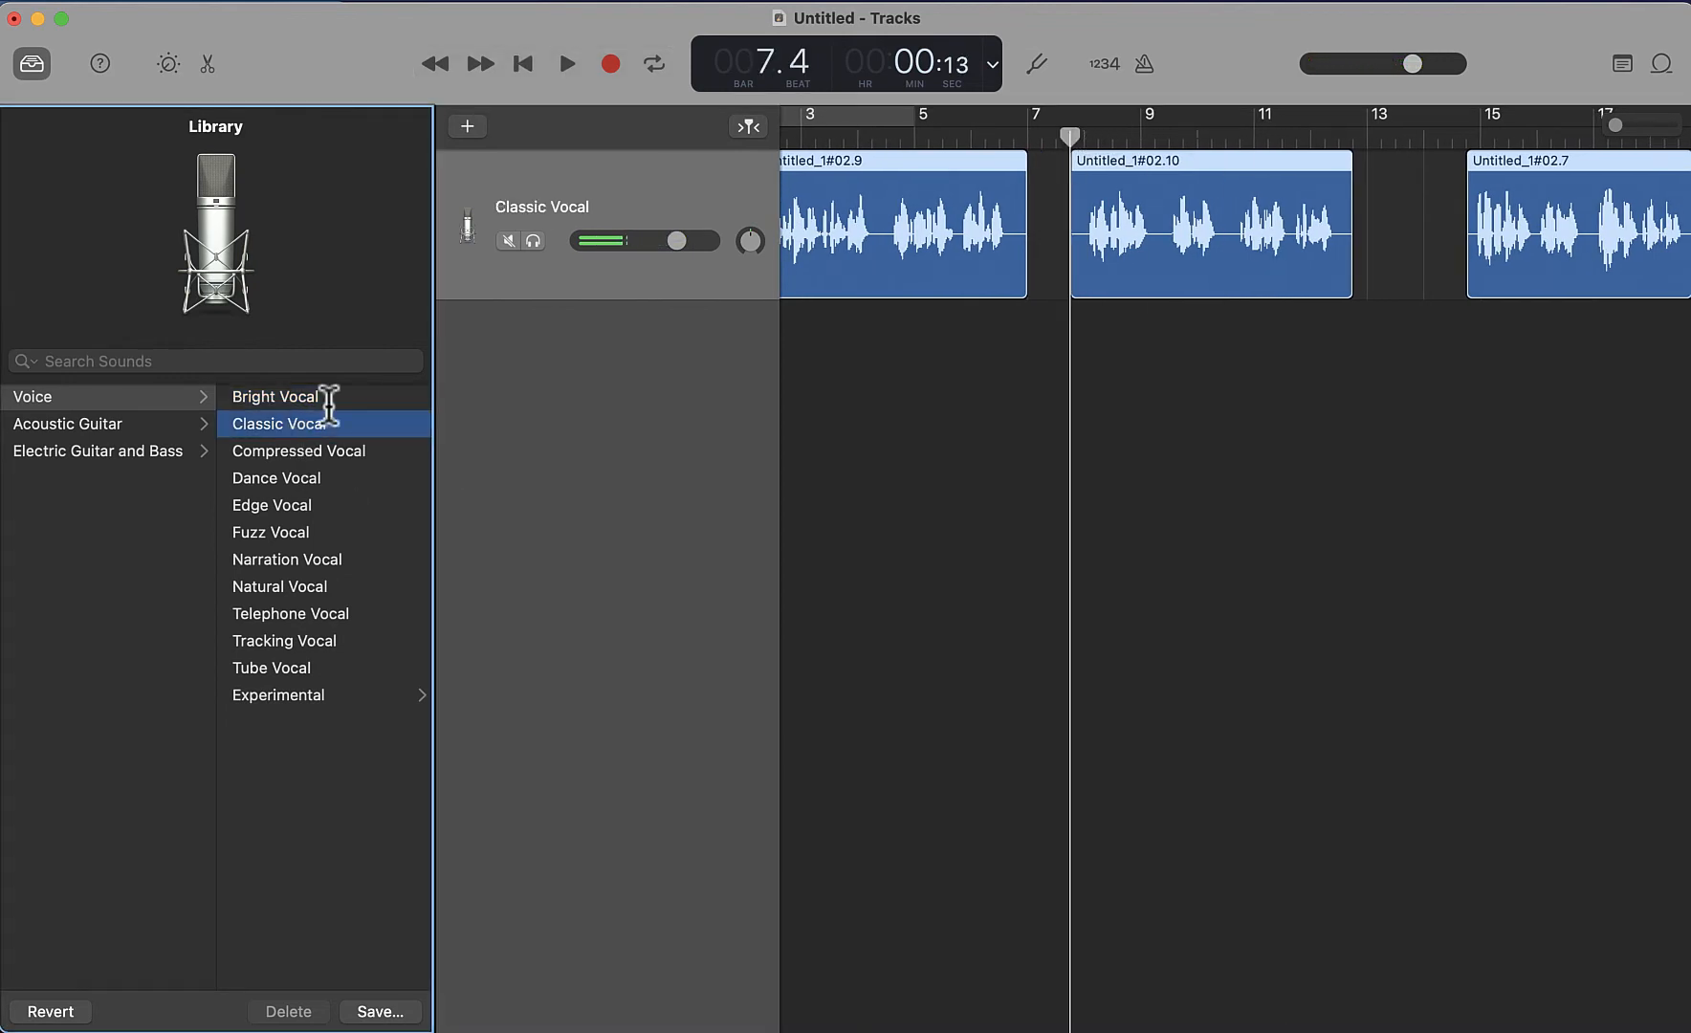
pyautogui.click(567, 64)
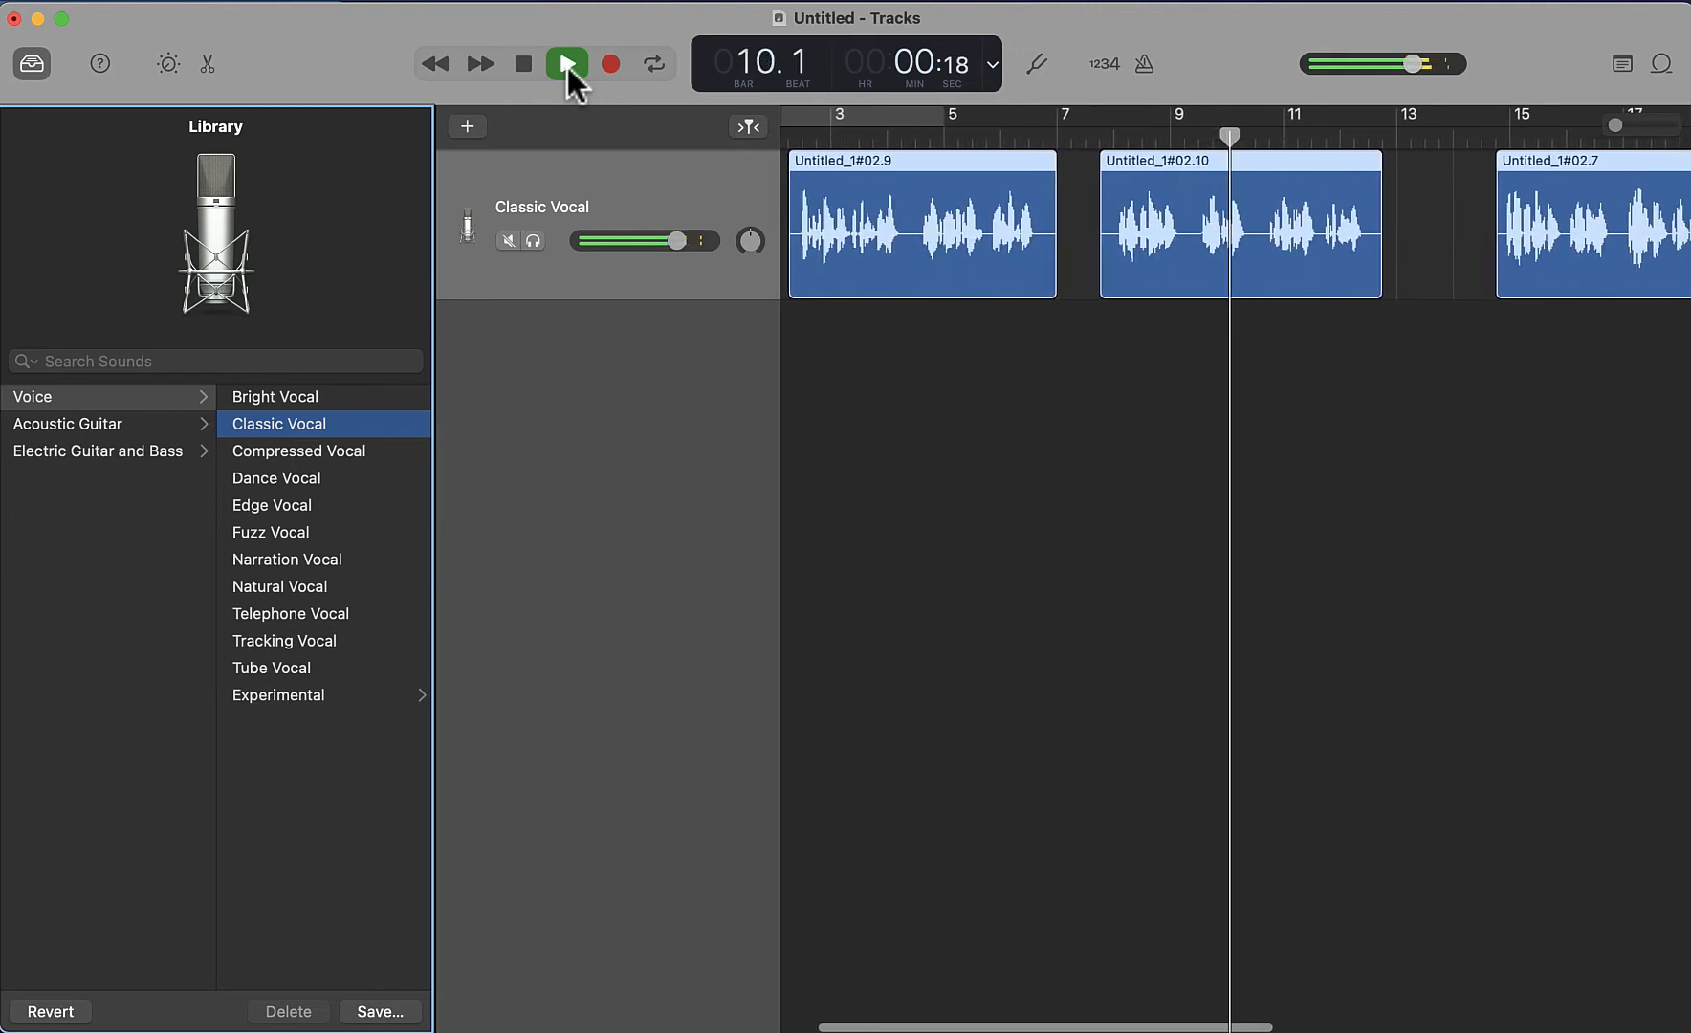
pyautogui.click(521, 65)
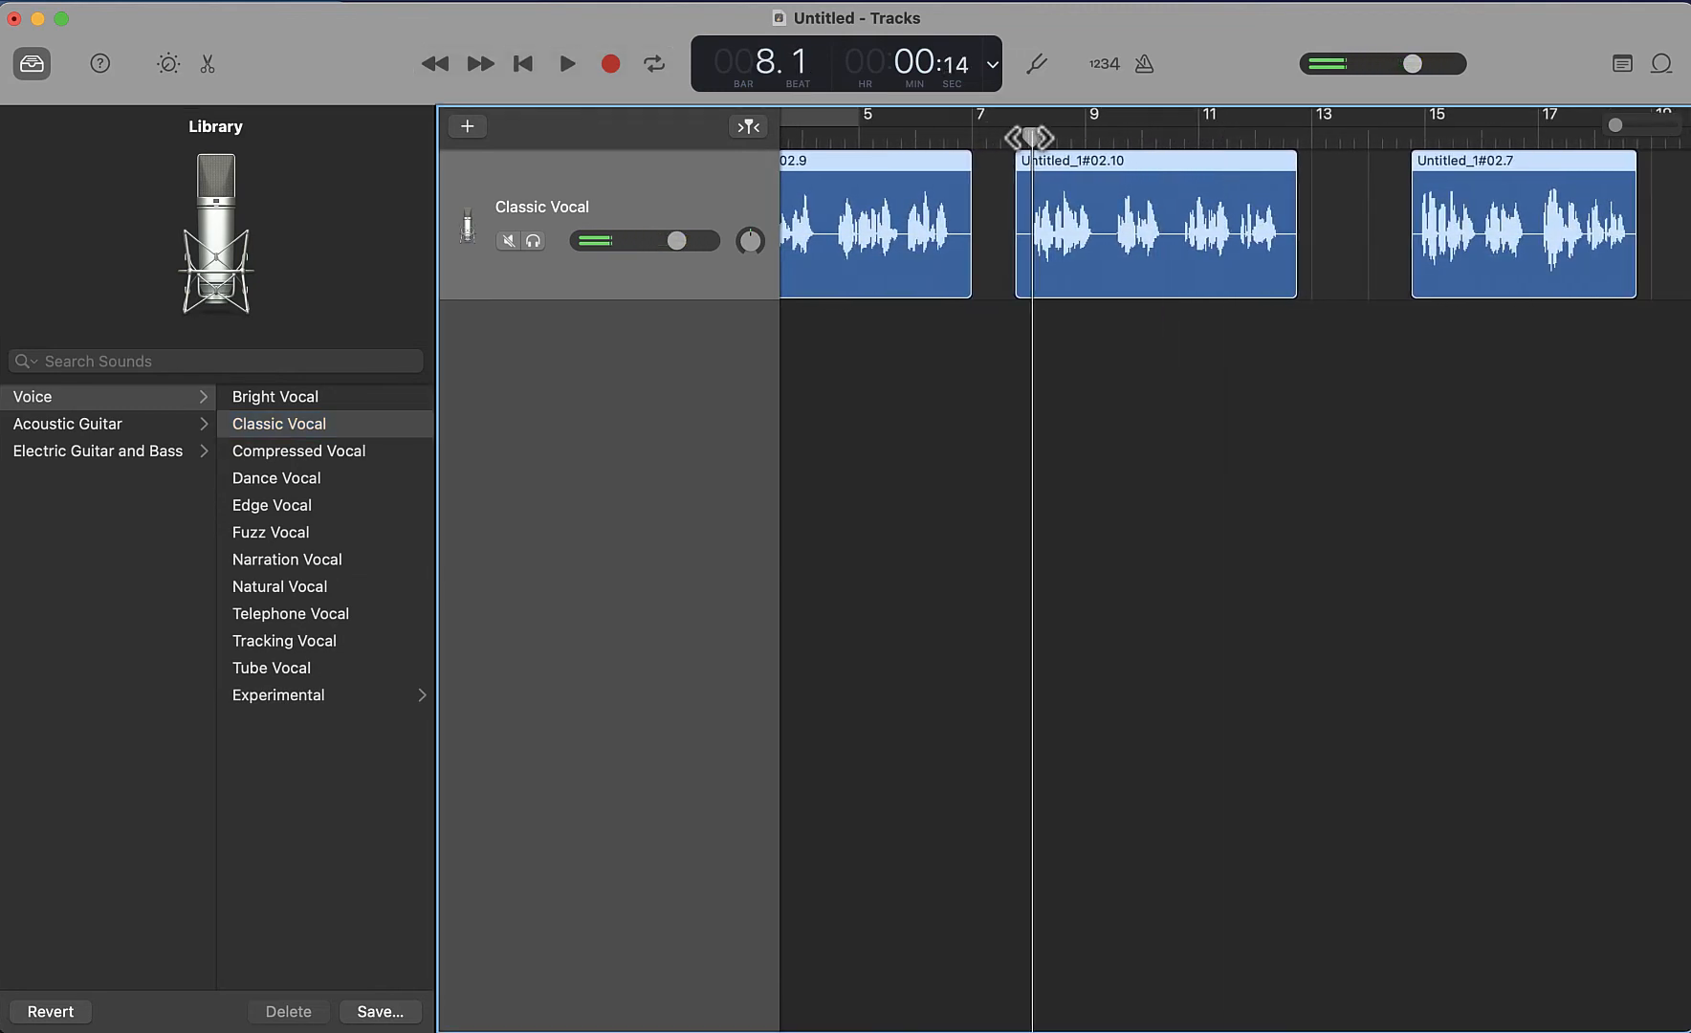
# Apply the Natural Vocal preset to the track and audition it with a short playback of the second region
pyautogui.click(315, 586)
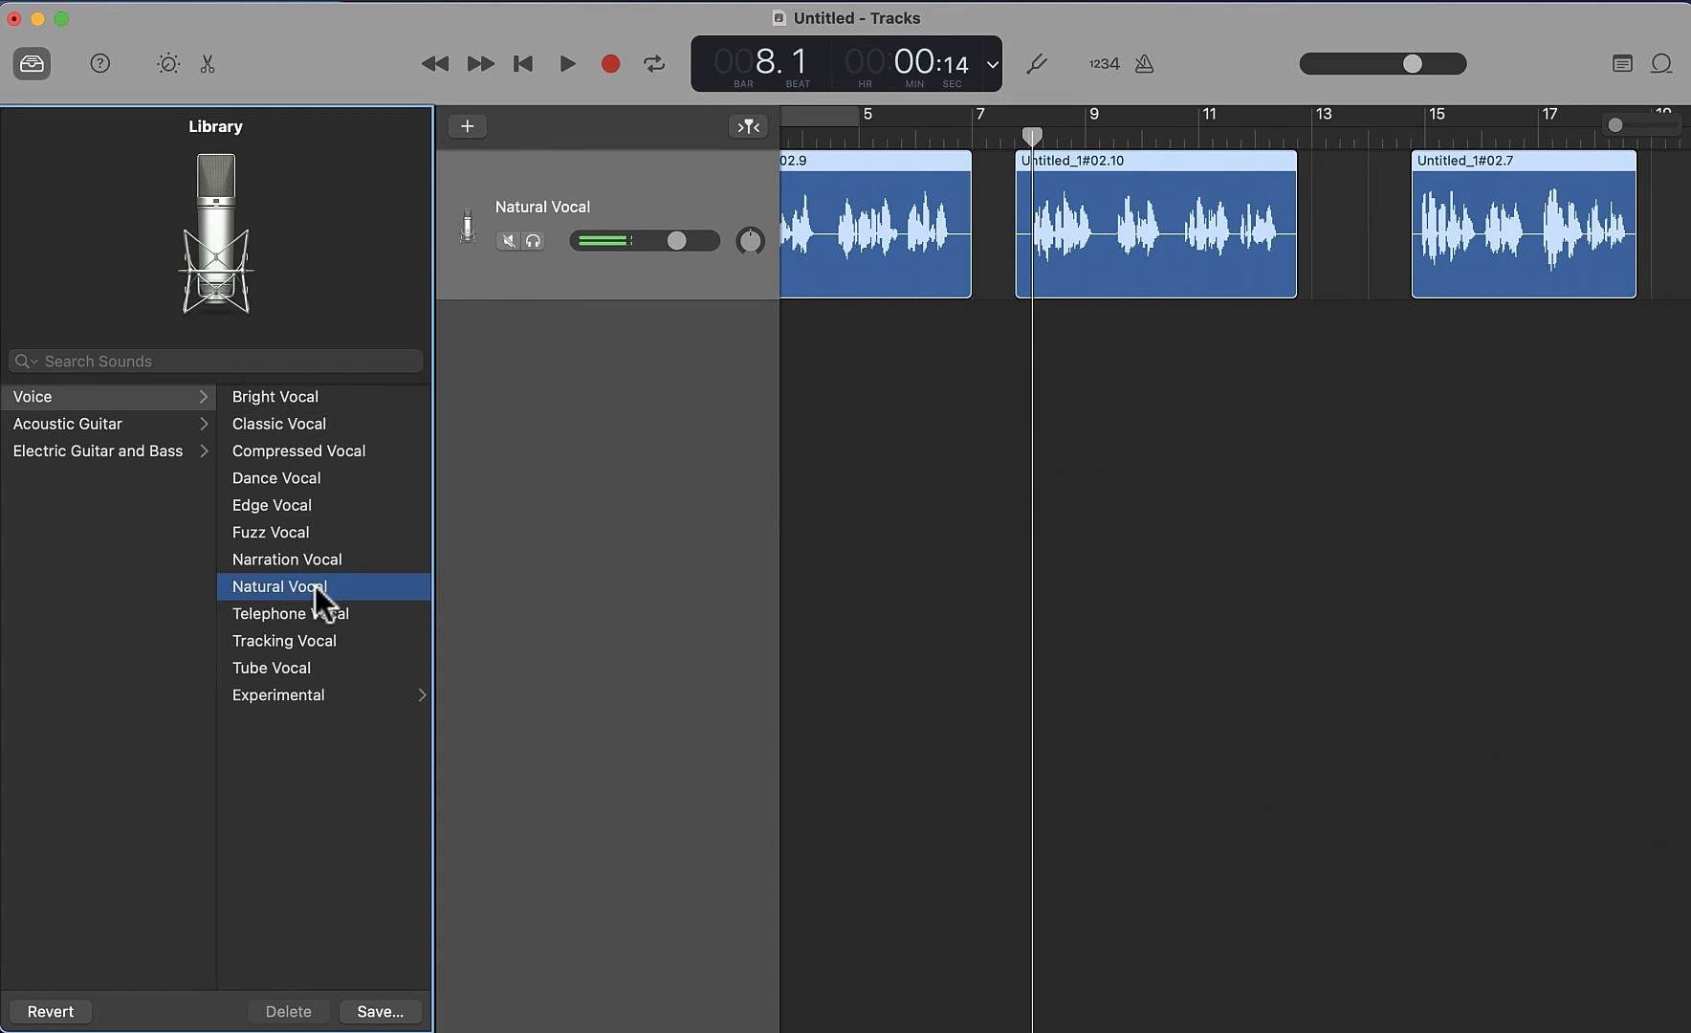
pyautogui.click(564, 69)
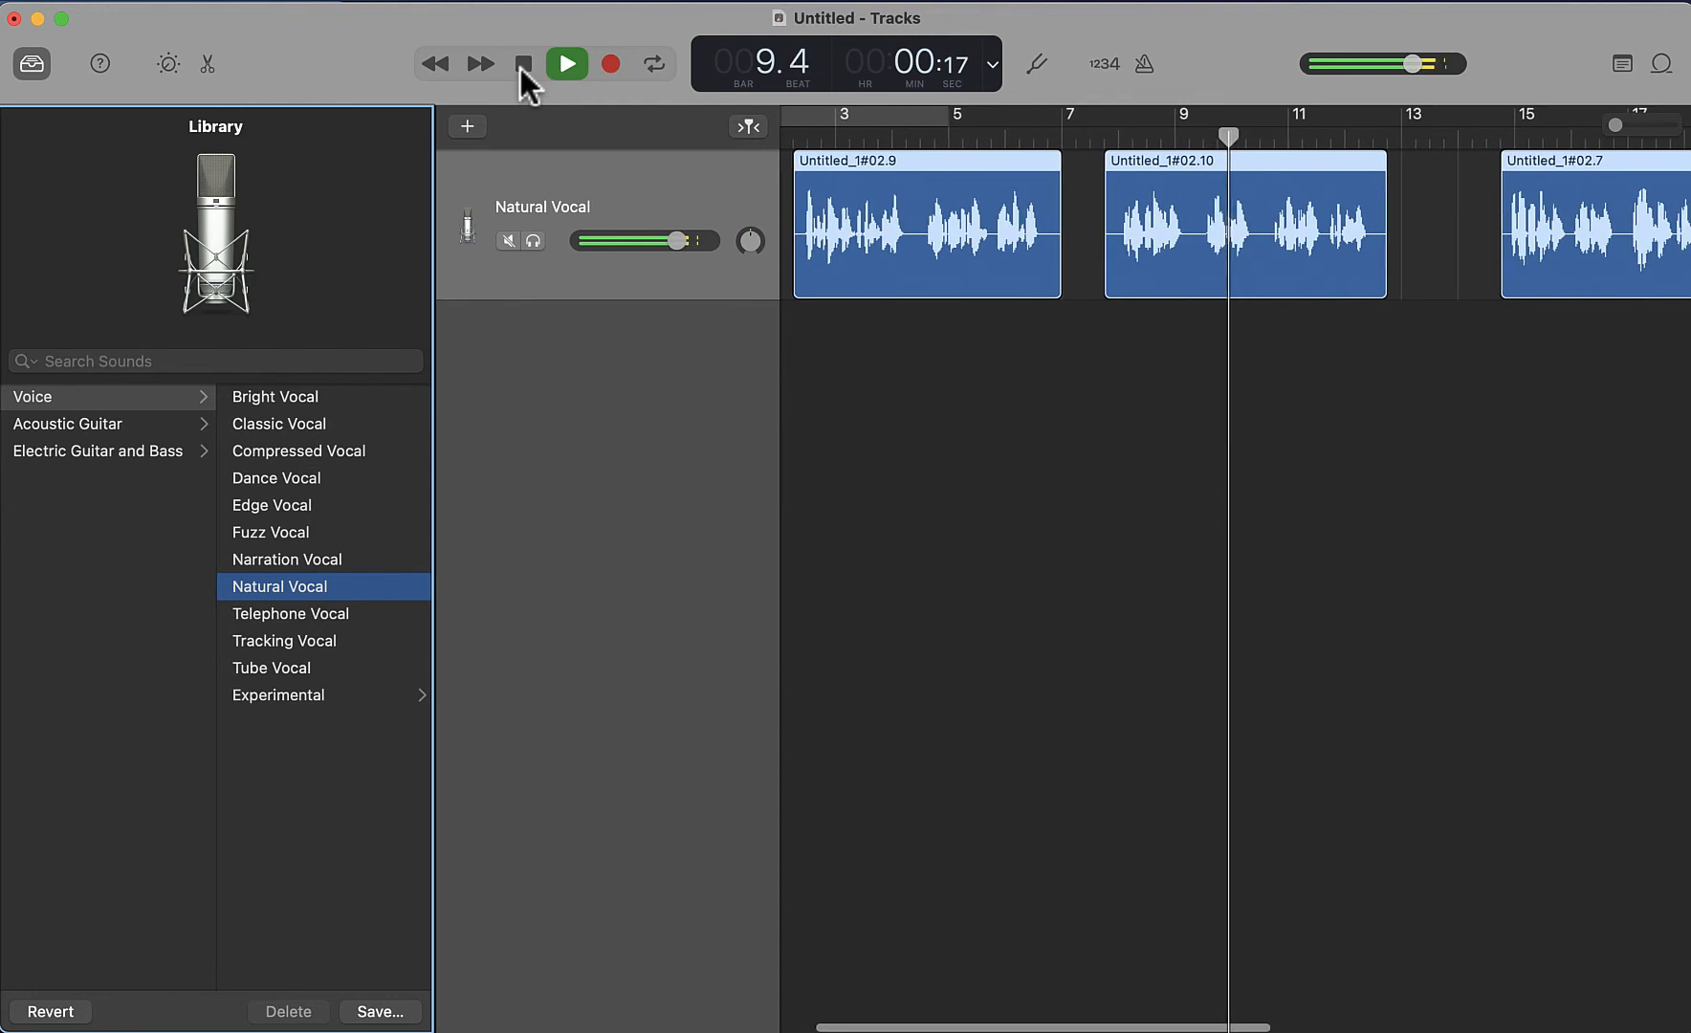
pyautogui.click(523, 64)
pyautogui.moveTo(1087, 133); pyautogui.dragTo(1071, 141)
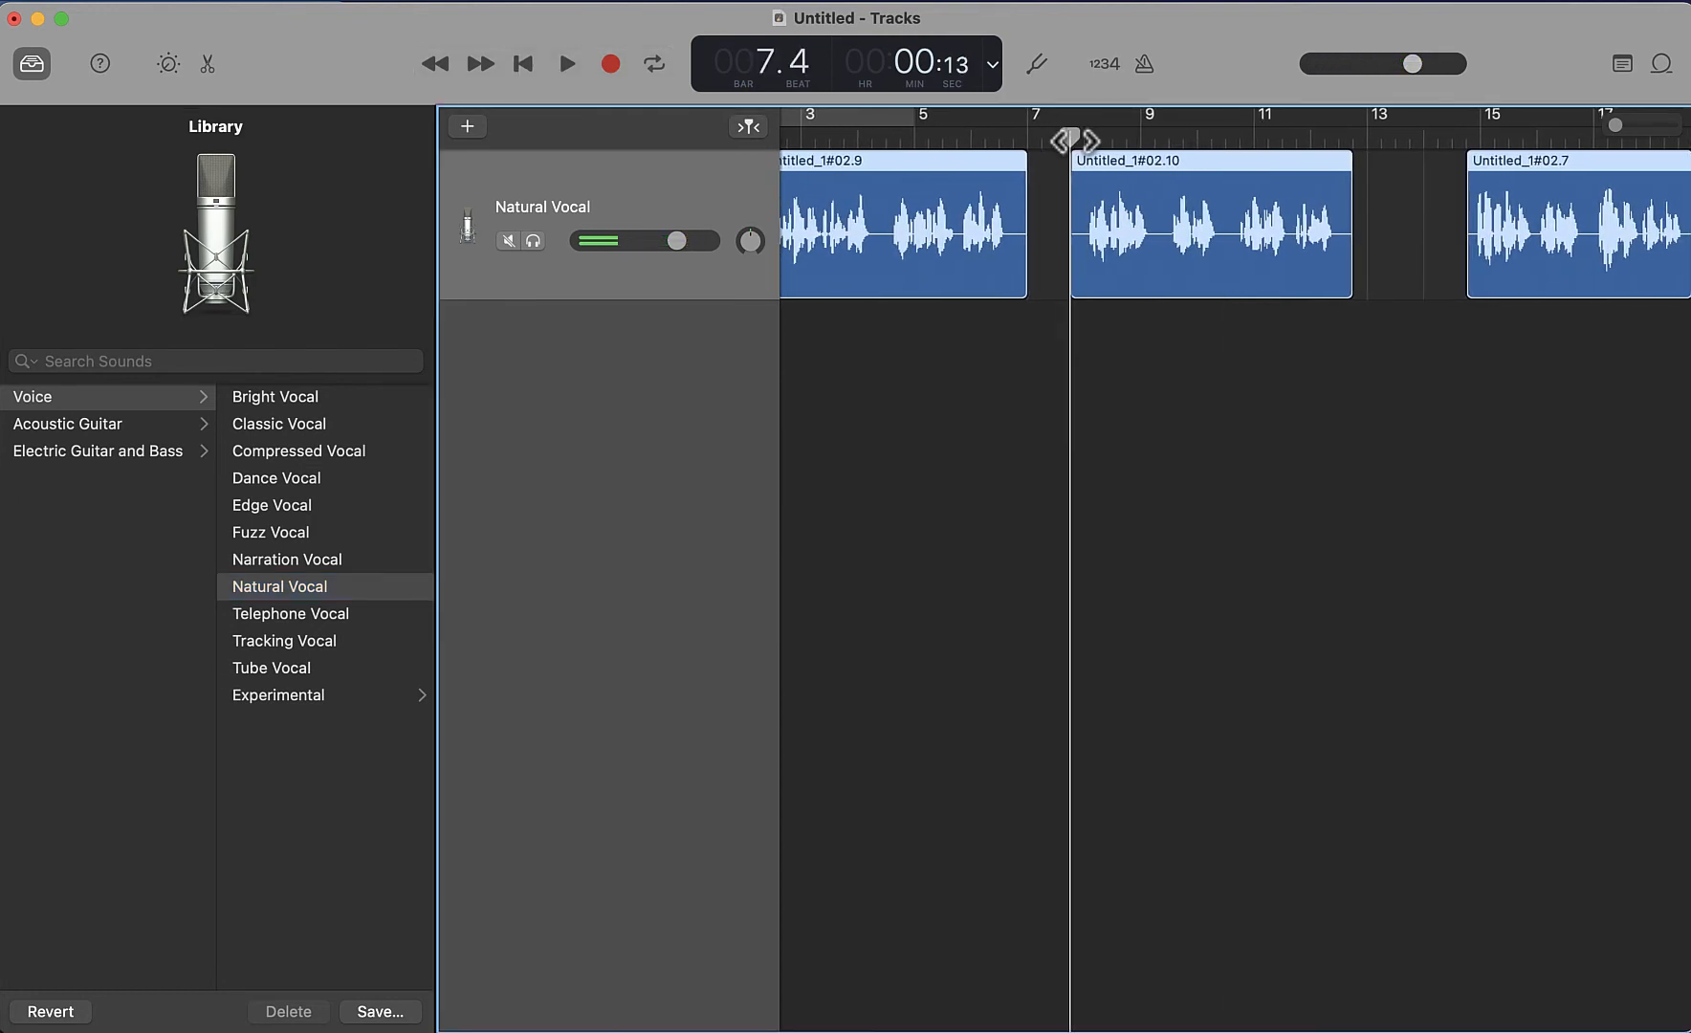
# Hide the Library and return the playhead to the start of the project
pyautogui.click(30, 65)
pyautogui.click(523, 64)
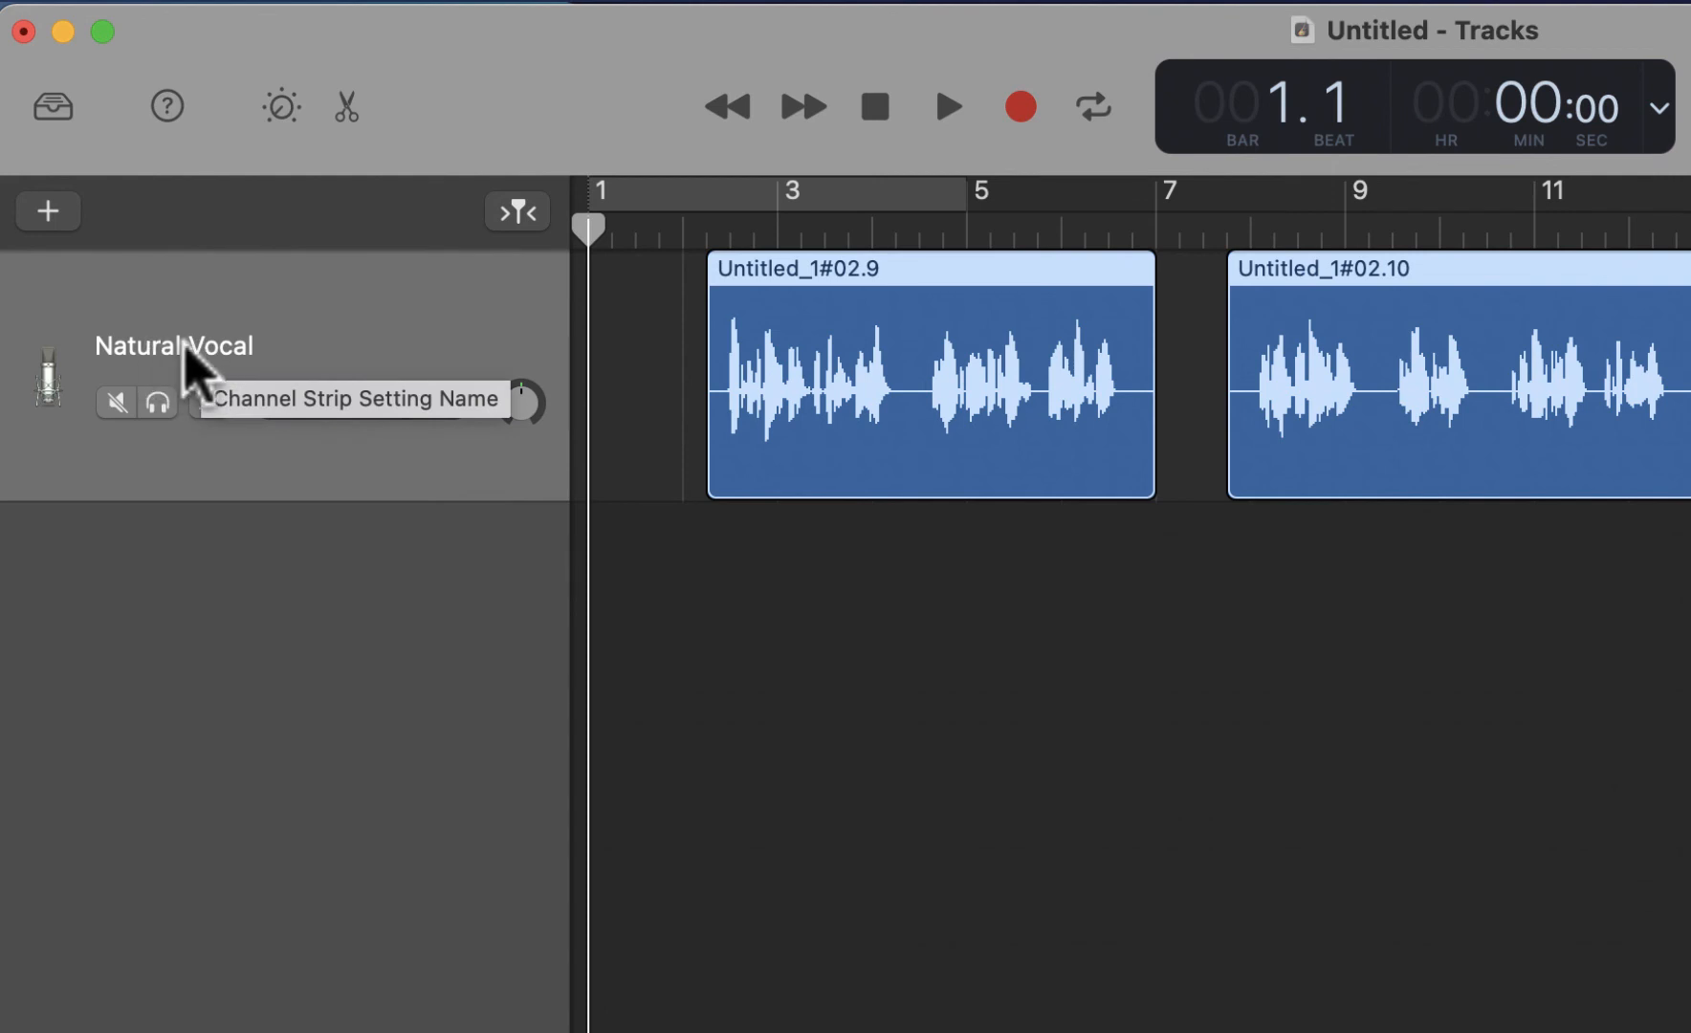
pyautogui.rightClick(192, 361)
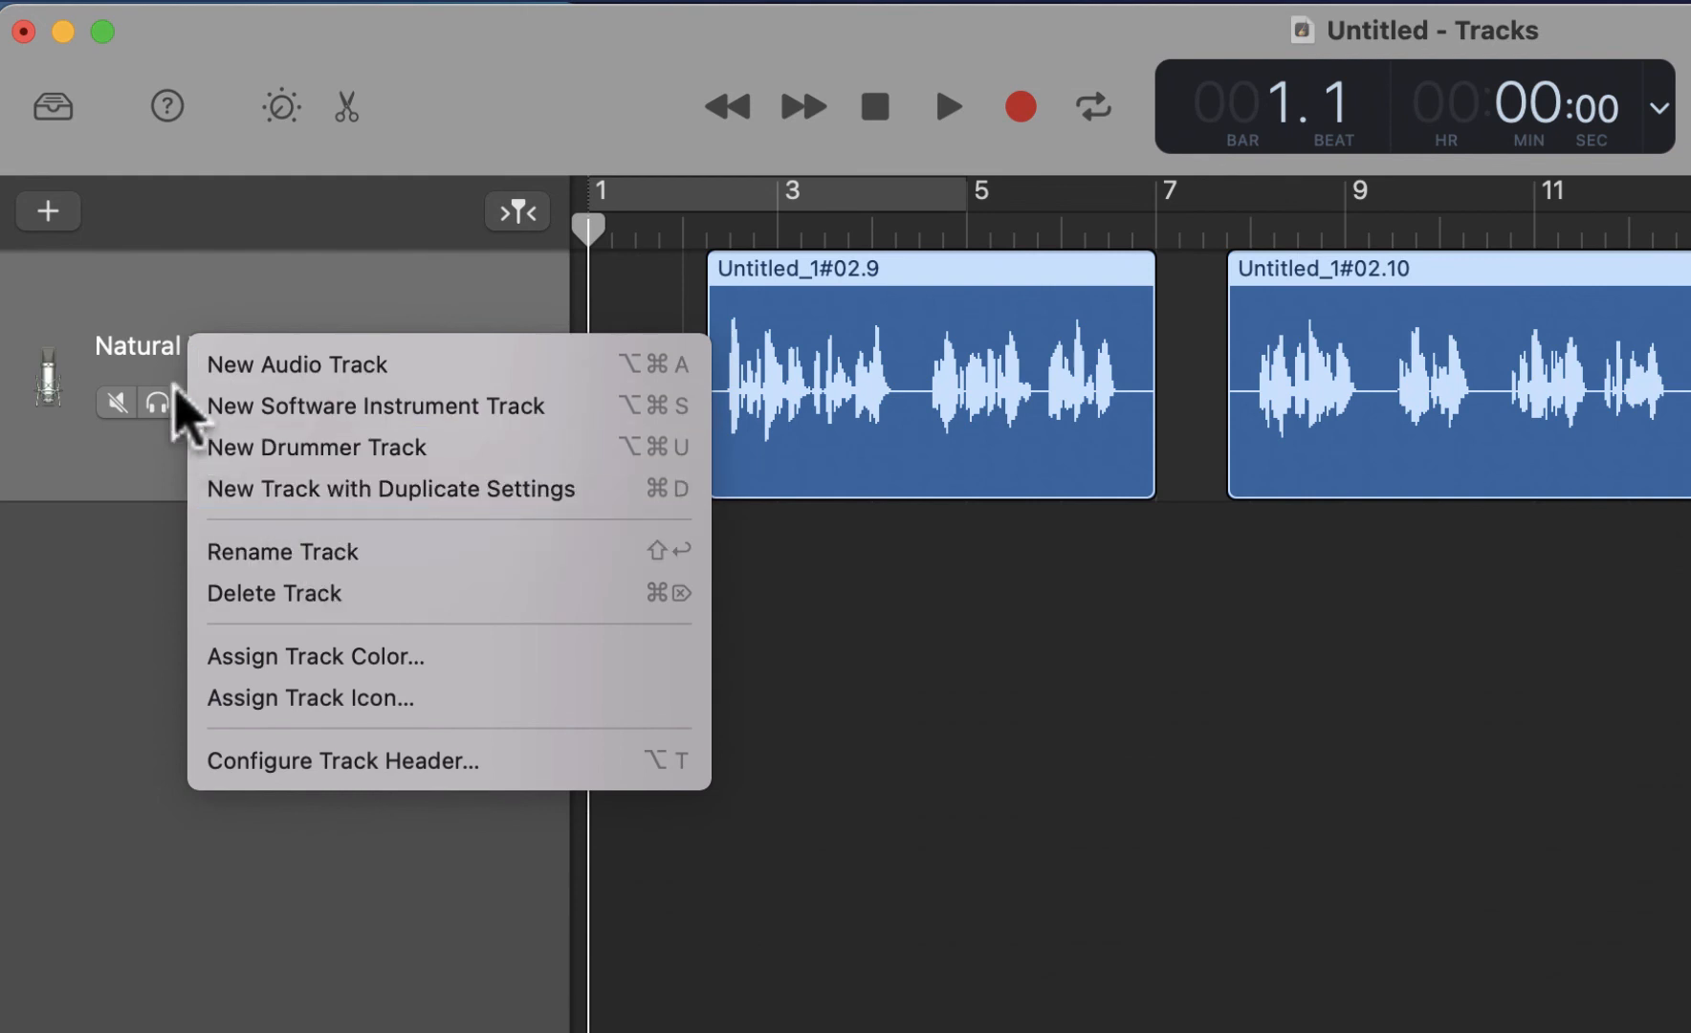
pyautogui.click(139, 321)
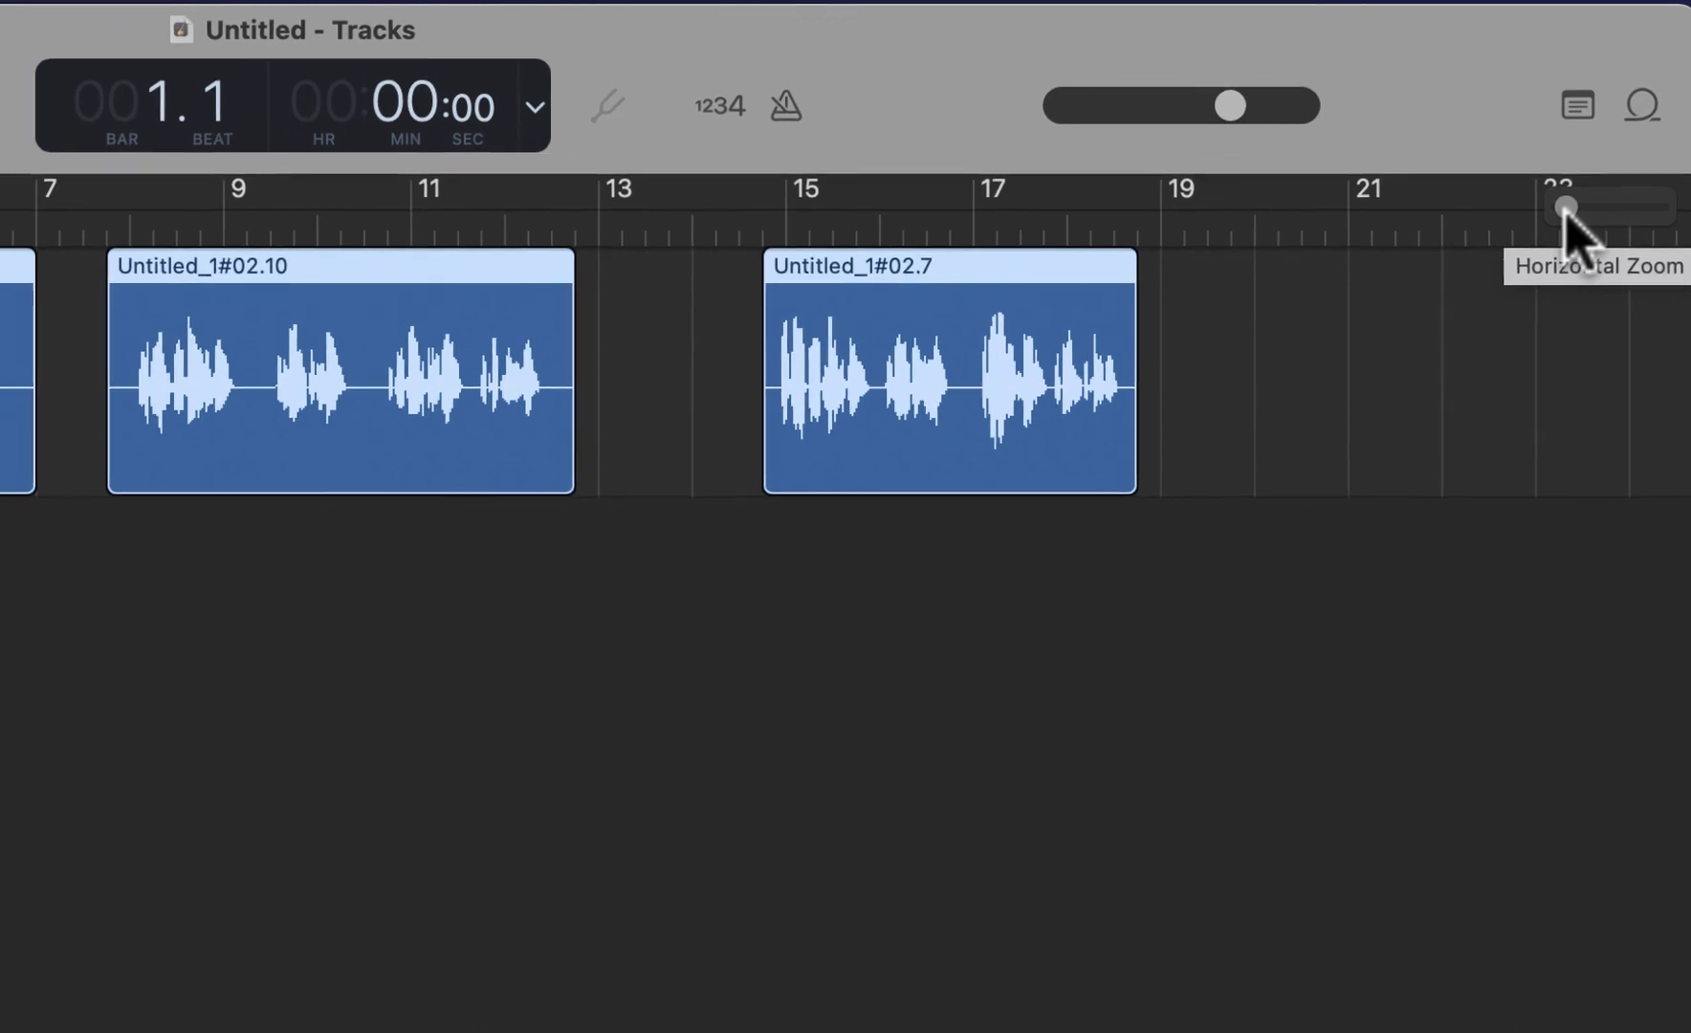
# Examine the waveforms at several horizontal zoom levels with the playhead at bar 10 beat 3, finishing zoomed out with the playhead at the project start
pyautogui.moveTo(1609, 133); pyautogui.dragTo(1607, 128)
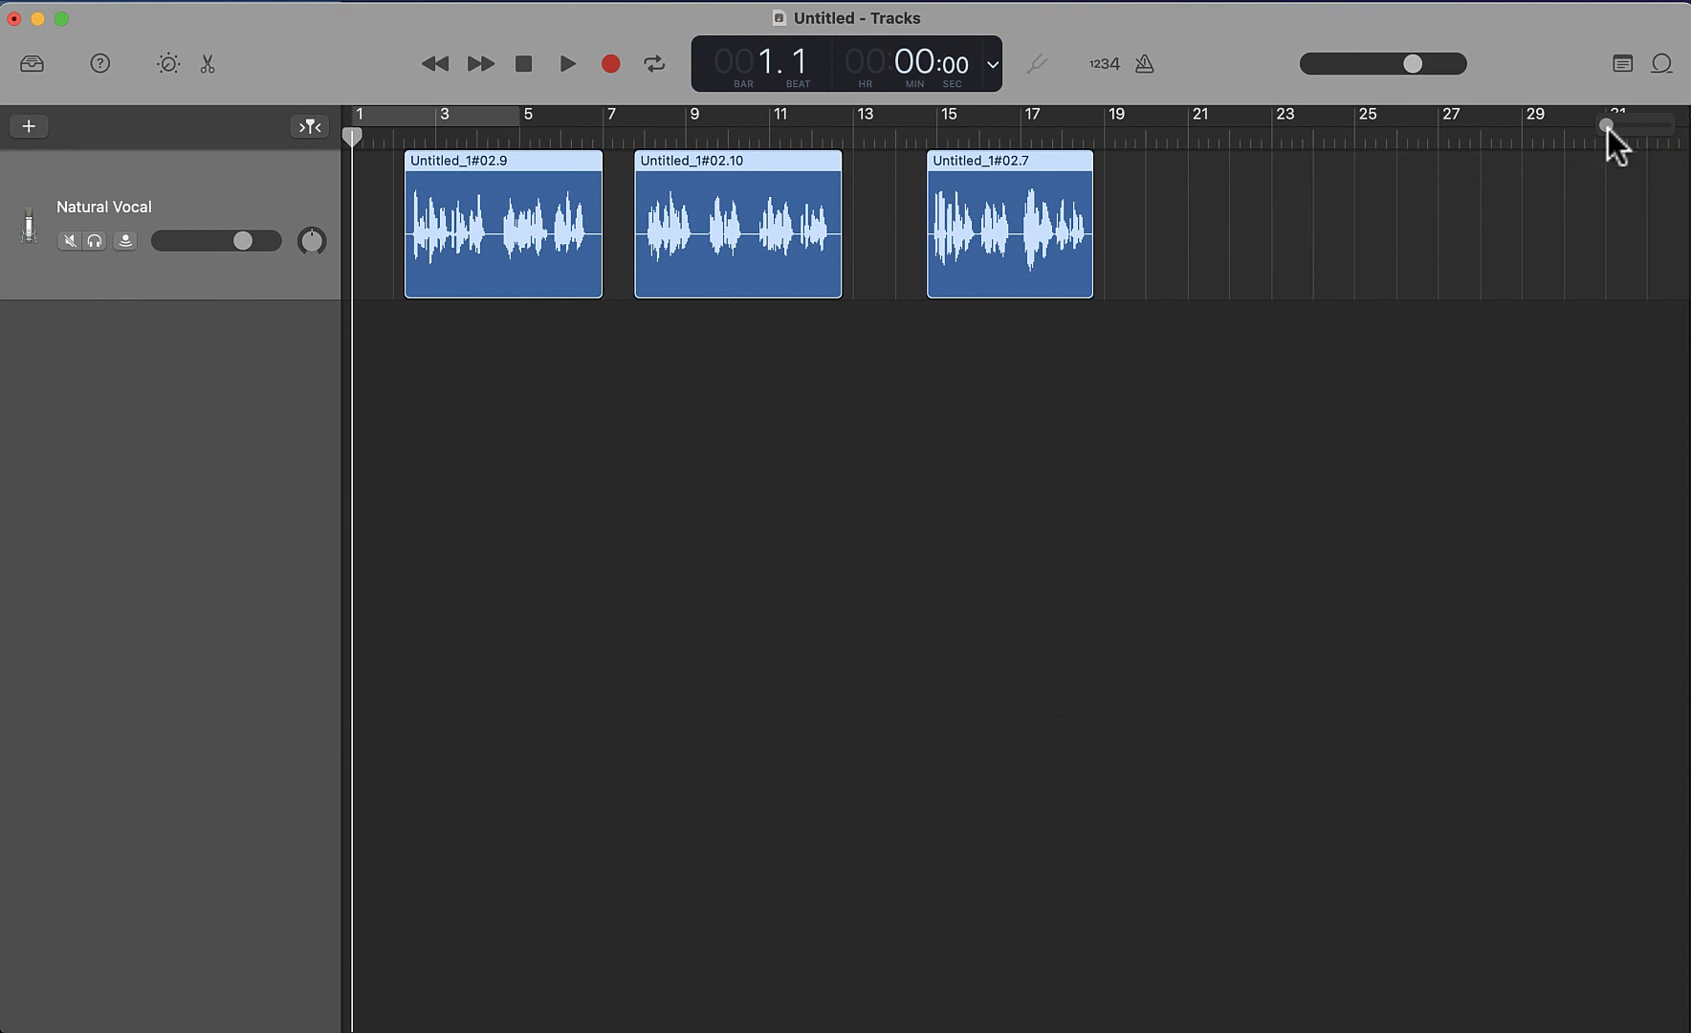
pyautogui.moveTo(1607, 128); pyautogui.dragTo(1608, 127)
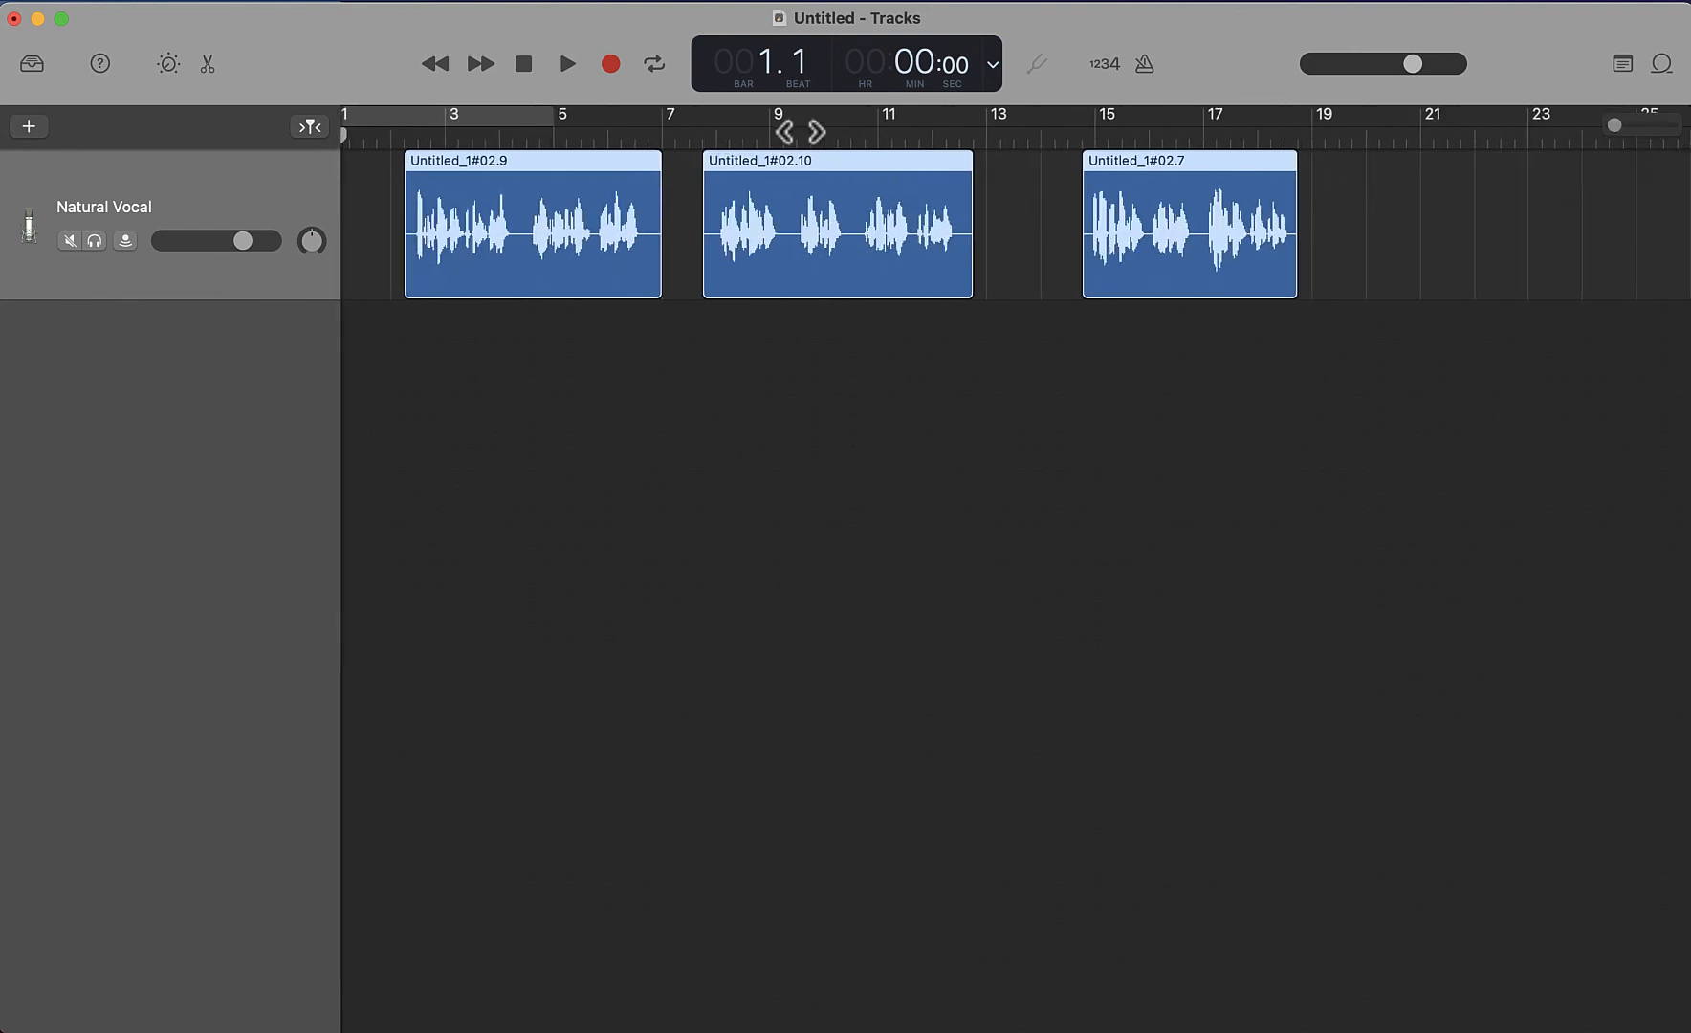
pyautogui.click(850, 136)
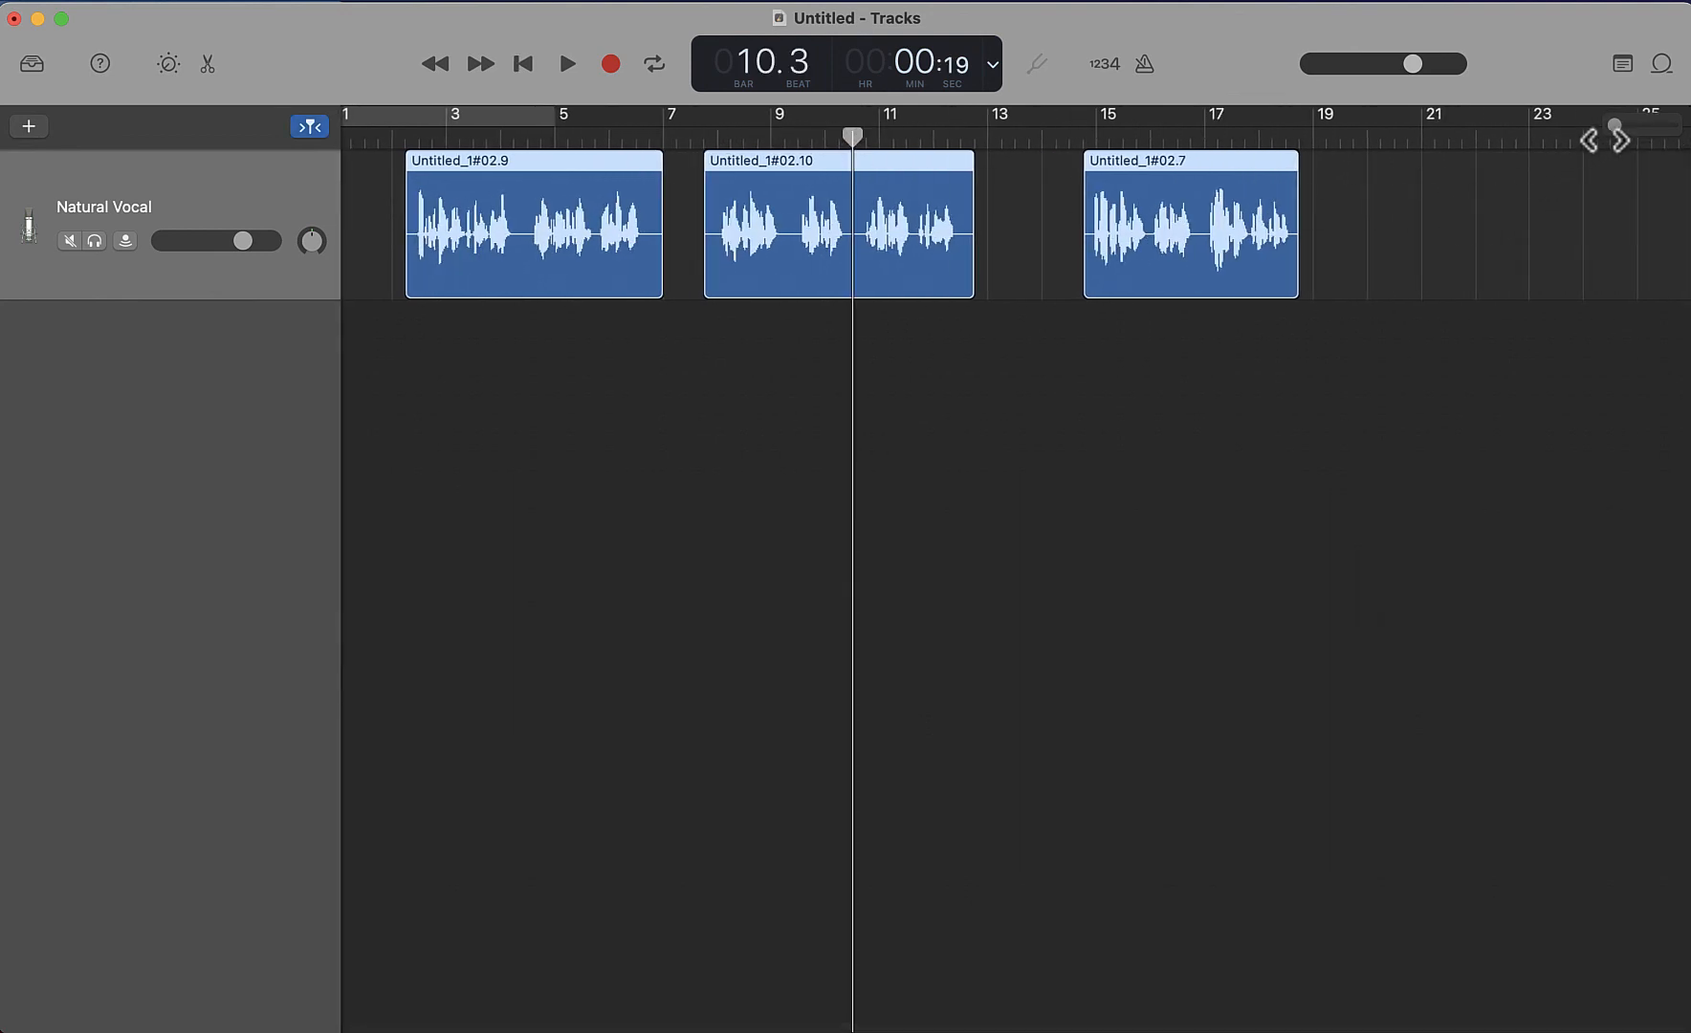
pyautogui.moveTo(1616, 134); pyautogui.dragTo(1628, 132)
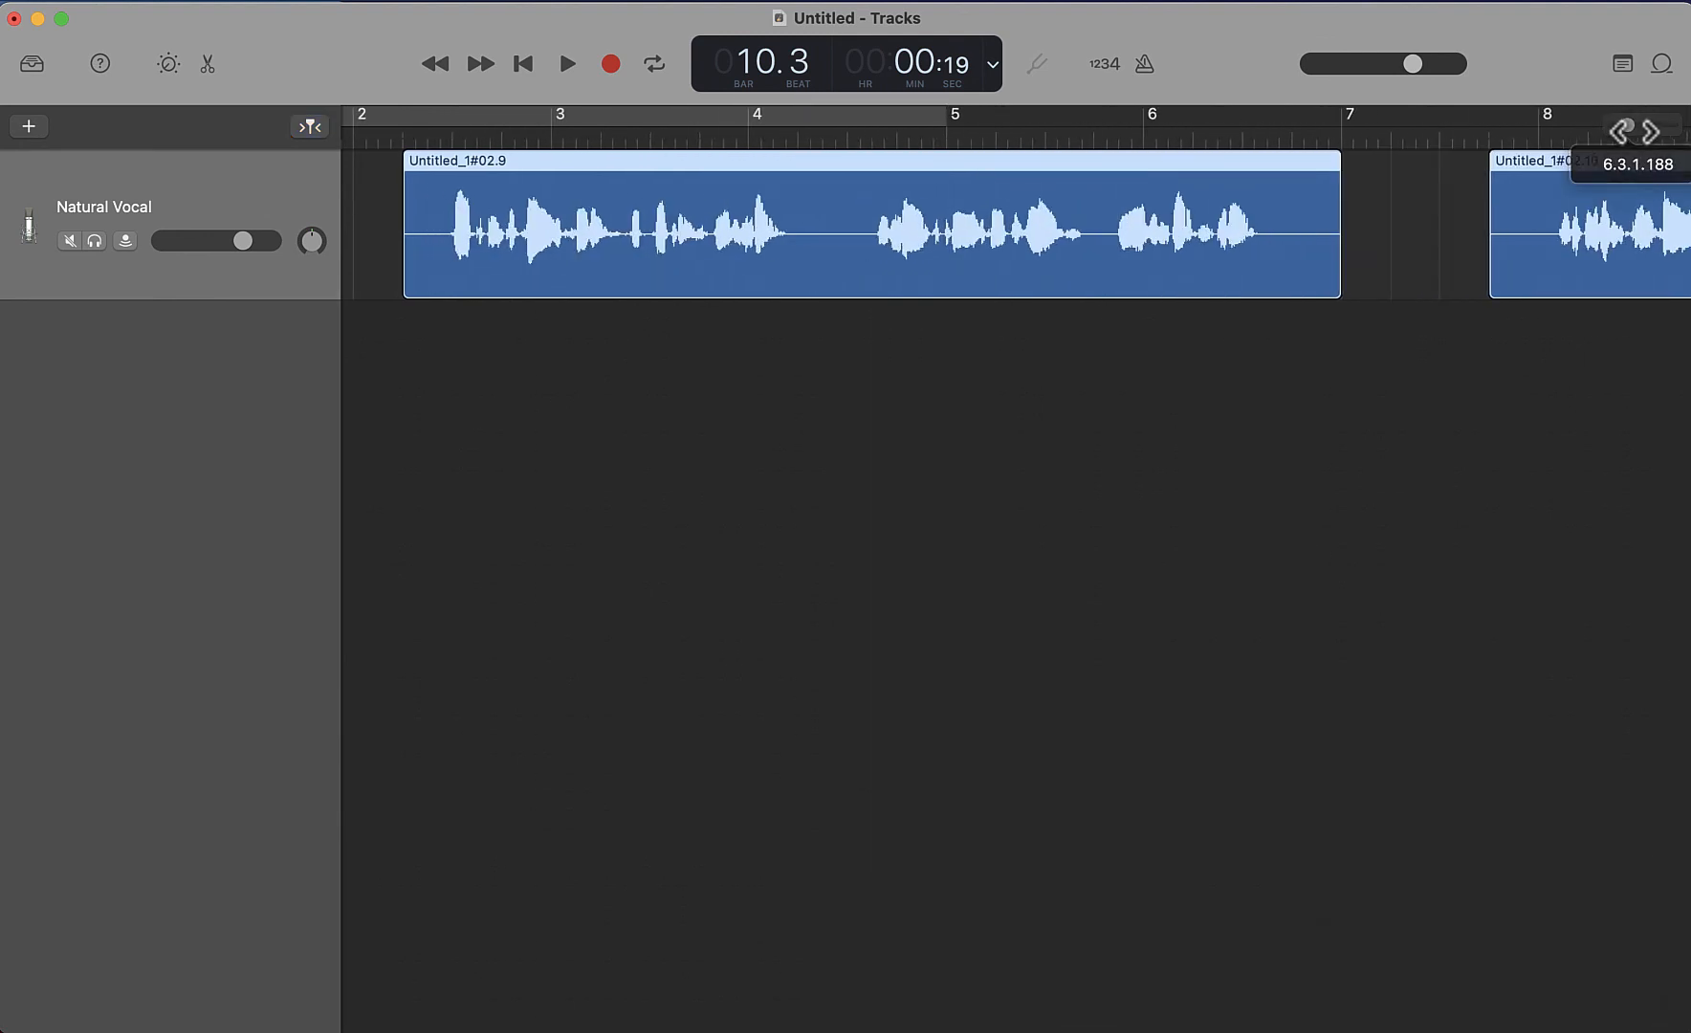
pyautogui.hscroll(5, 1520, 264)
pyautogui.hscroll(5, 1525, 267)
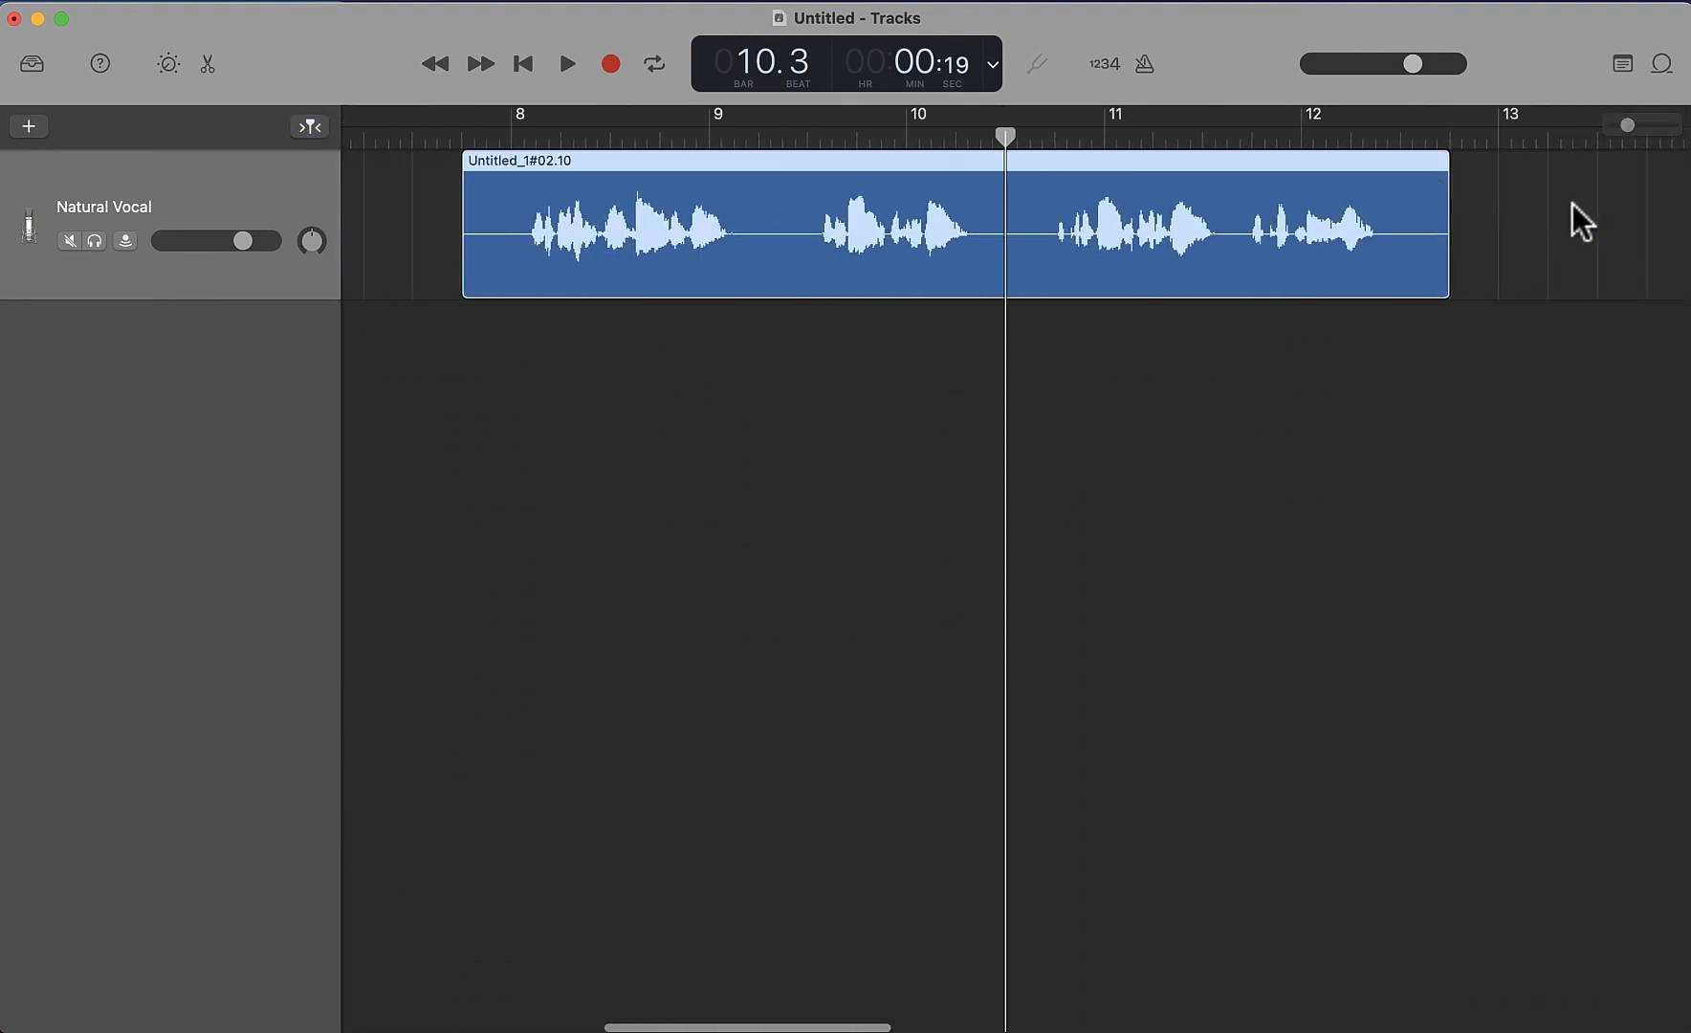
pyautogui.moveTo(1628, 126); pyautogui.dragTo(1644, 129)
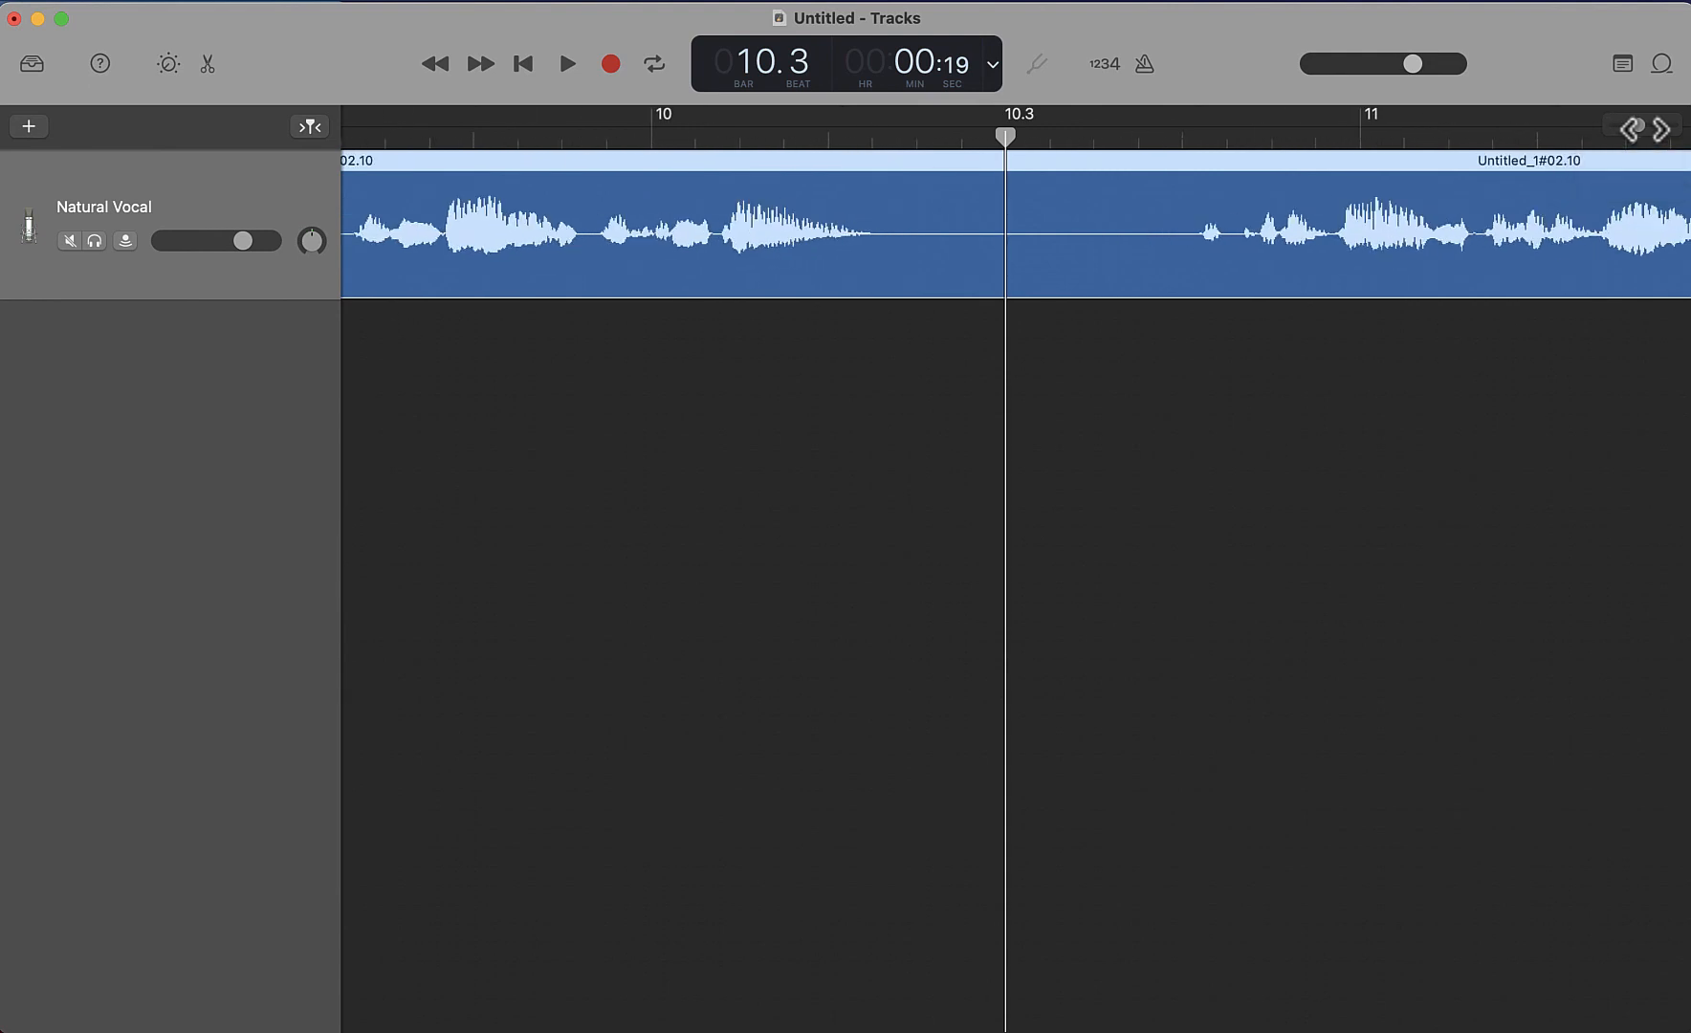
pyautogui.moveTo(1645, 129); pyautogui.dragTo(1597, 130)
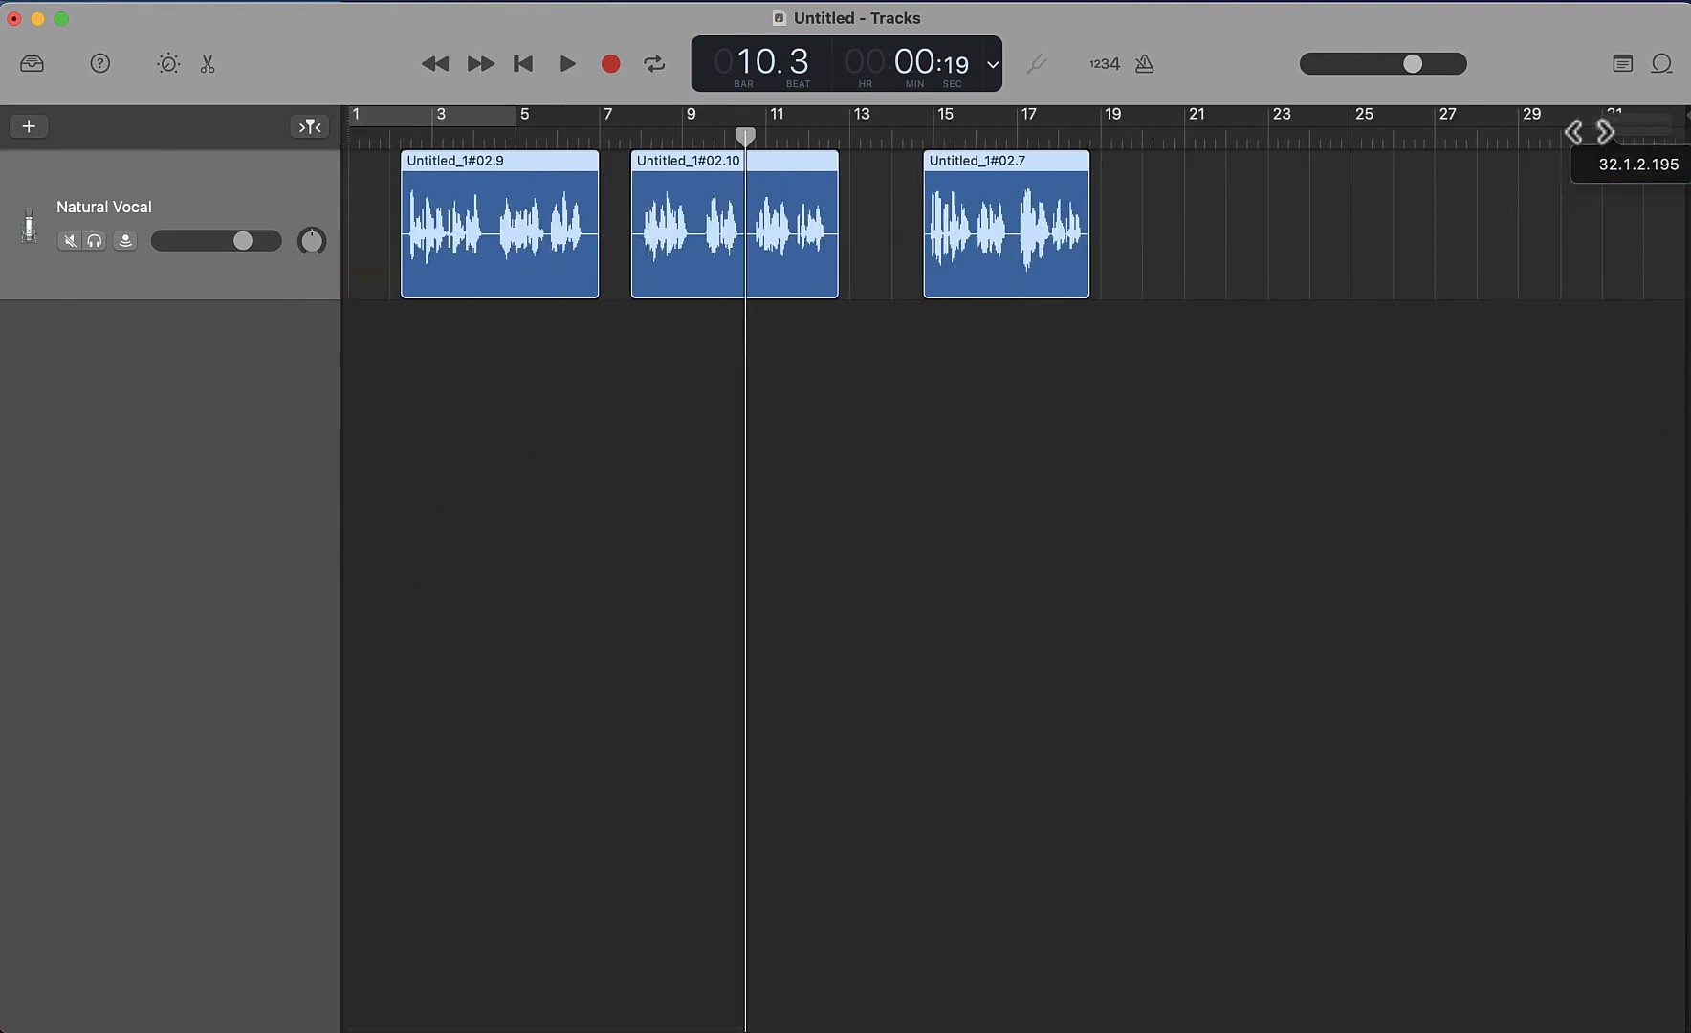
pyautogui.click(523, 65)
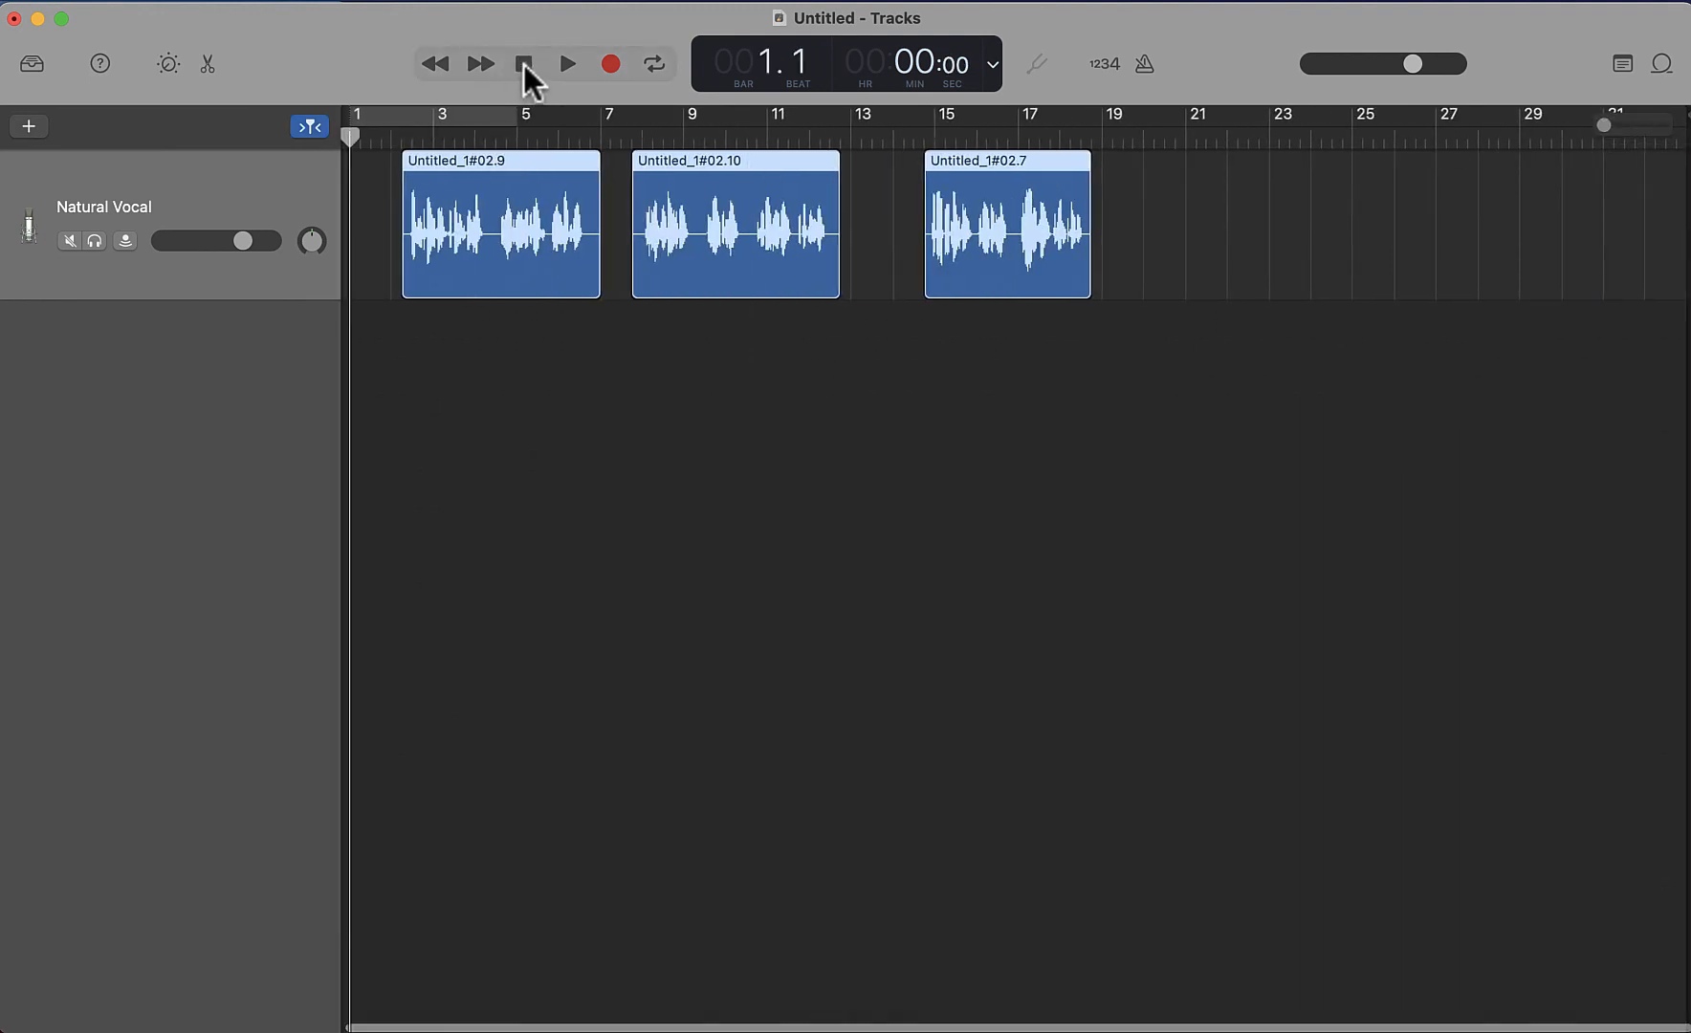